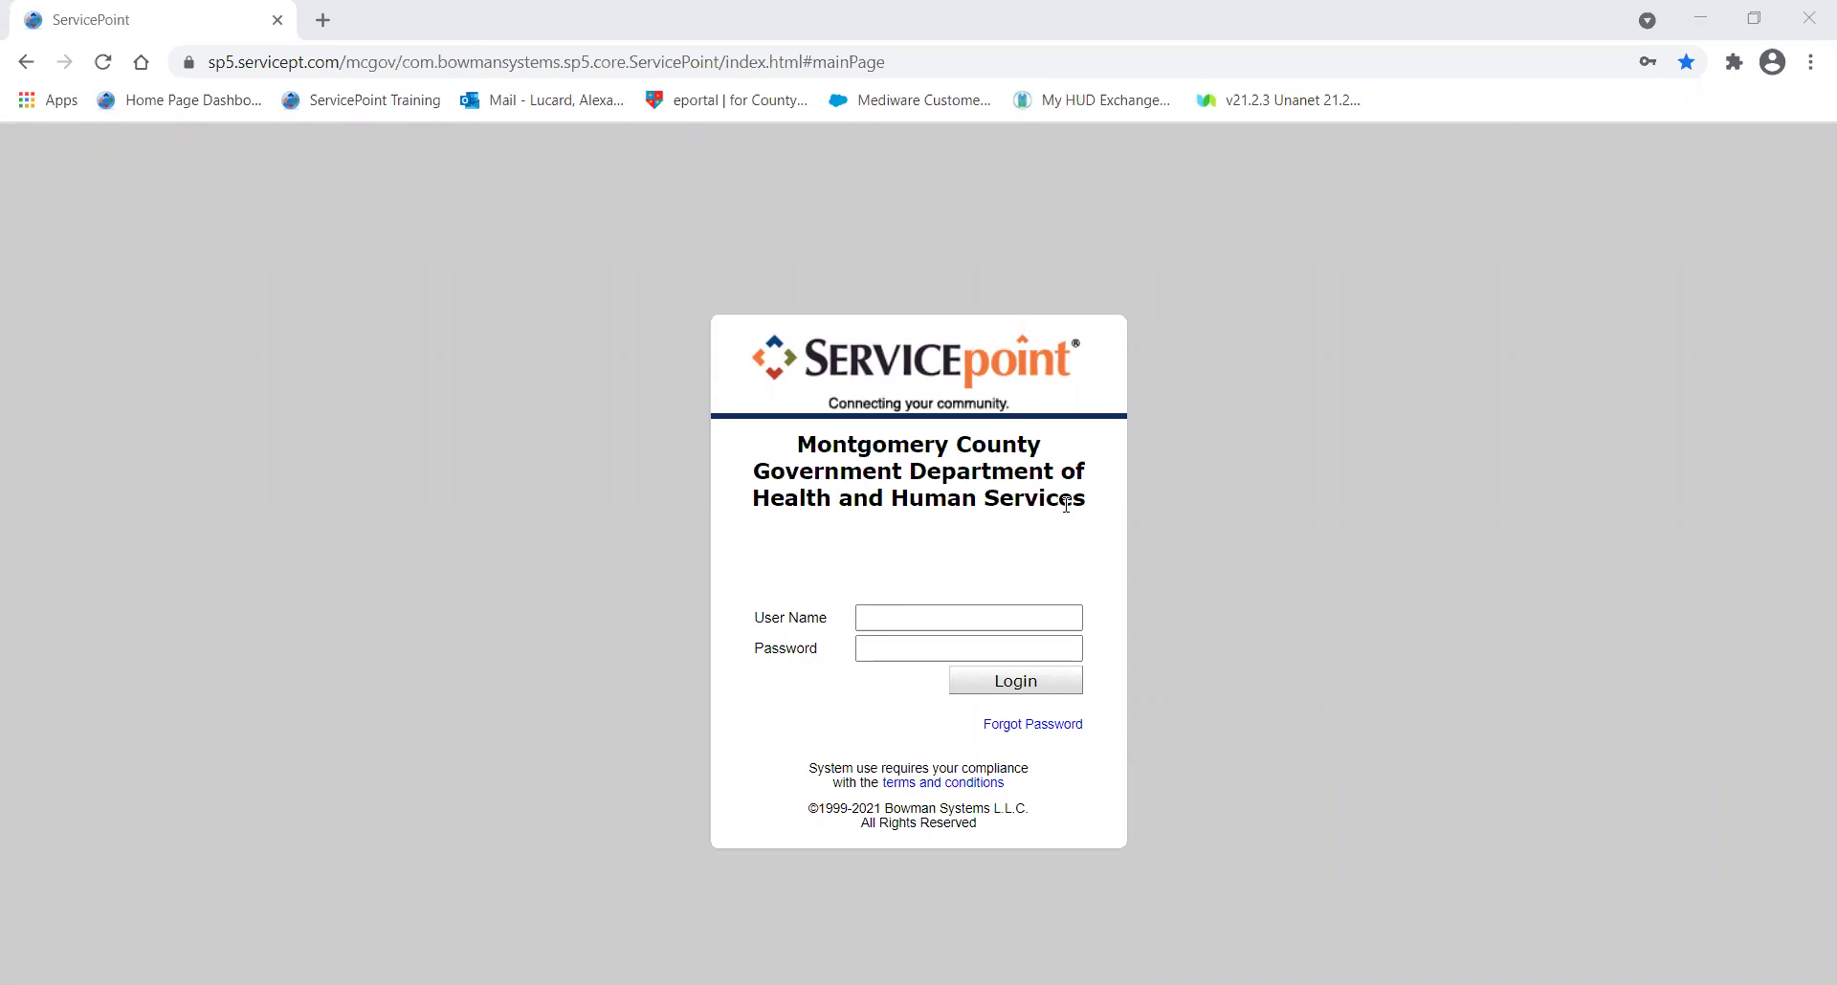
Highlight the Montgomery County department heading on the sign-in page for emphasis.
left_click_drag(1066, 504, 1086, 504)
left_click(1074, 515)
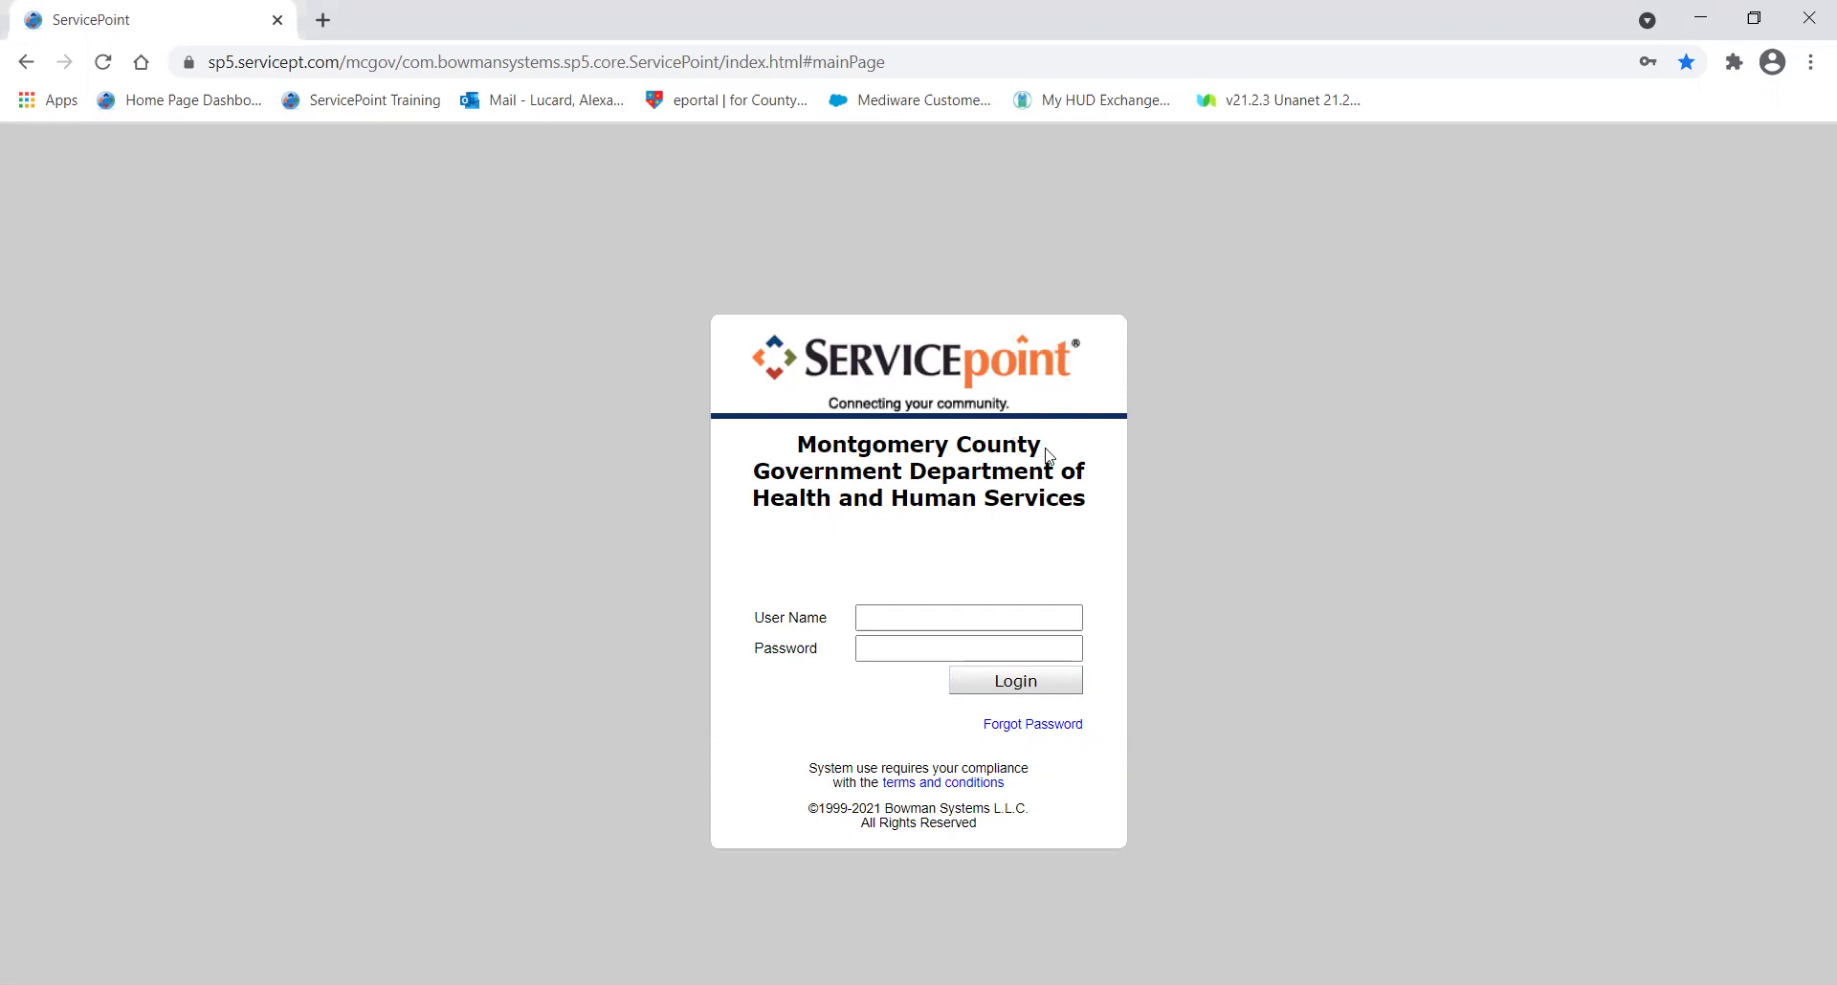
left_click_drag(793, 442, 1050, 456)
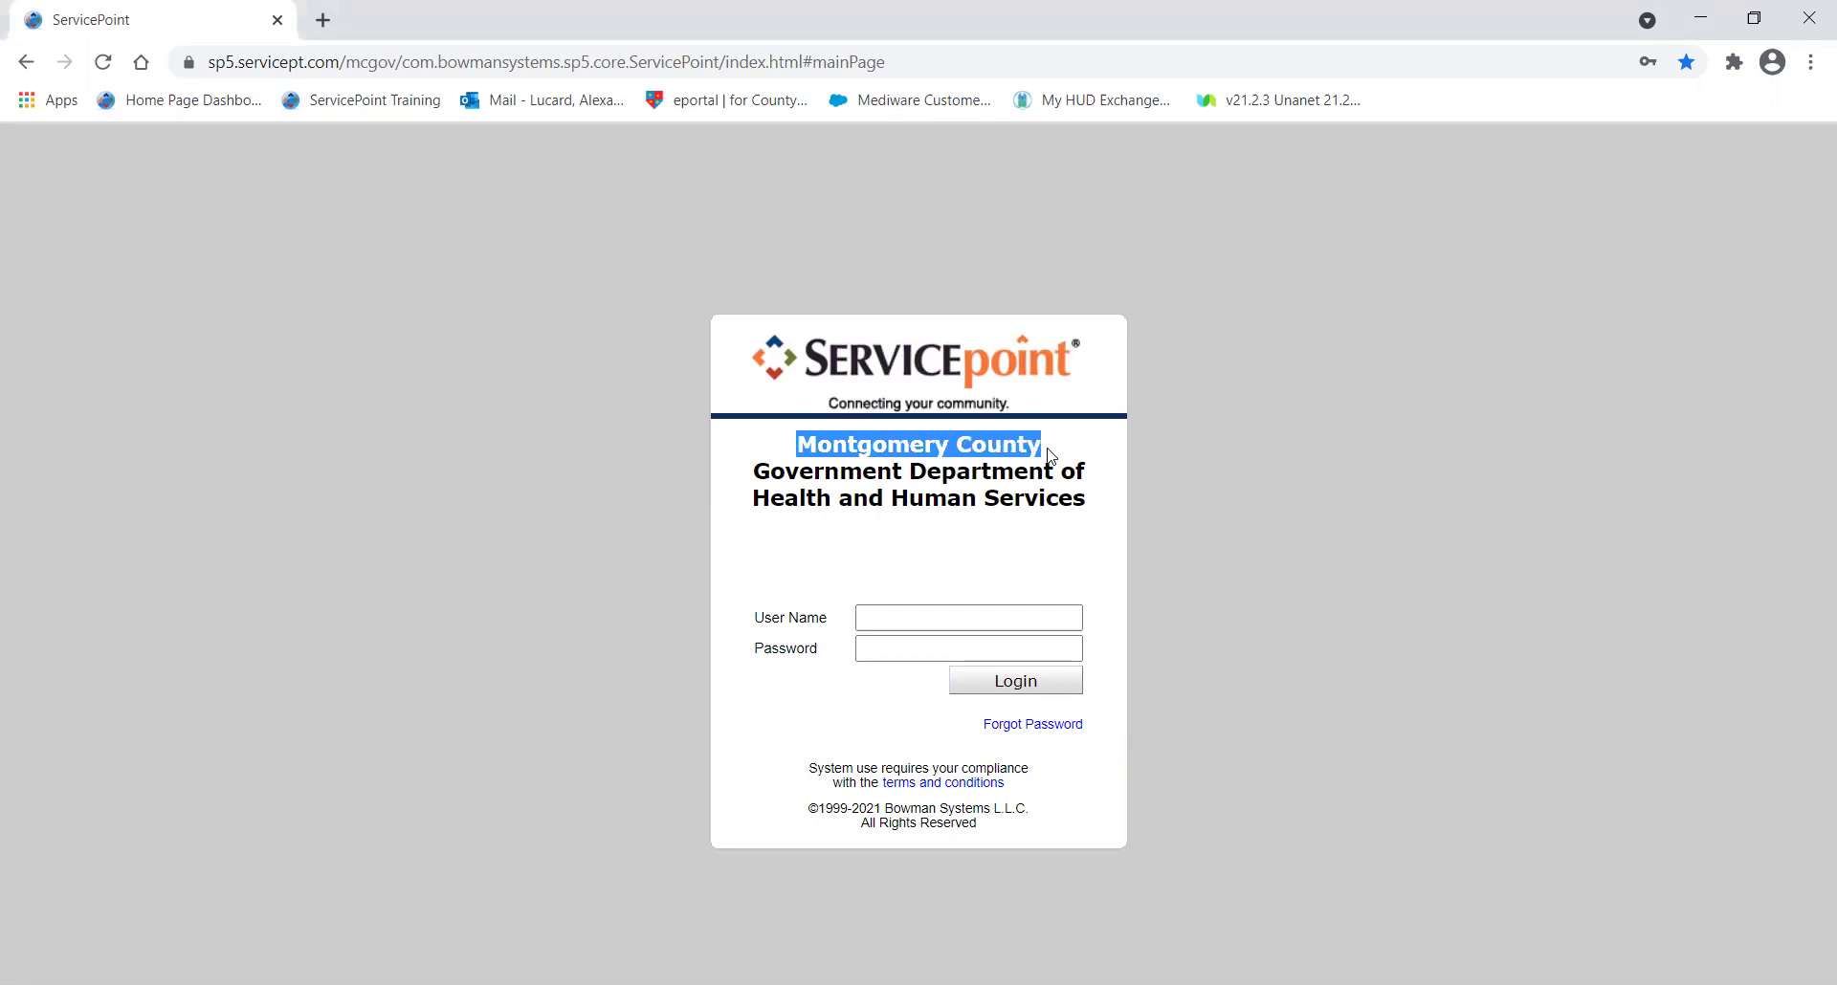
left_click(1050, 456)
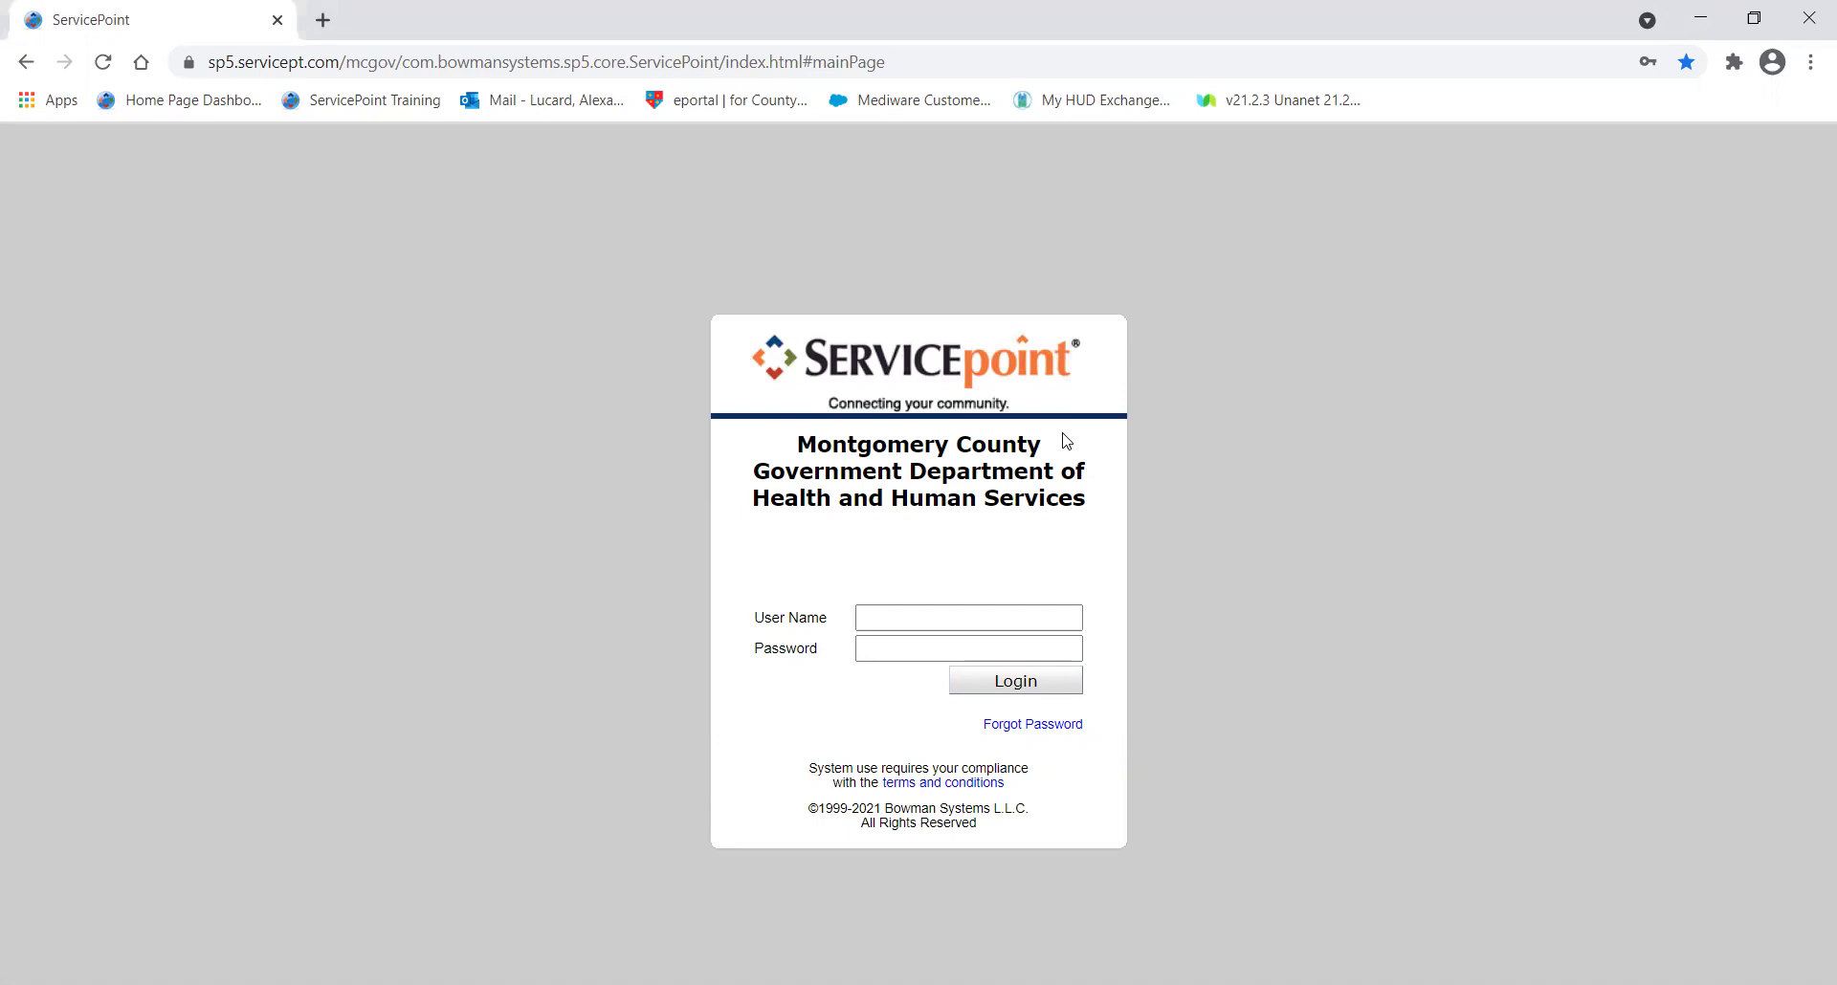
left_click_drag(1056, 449, 799, 452)
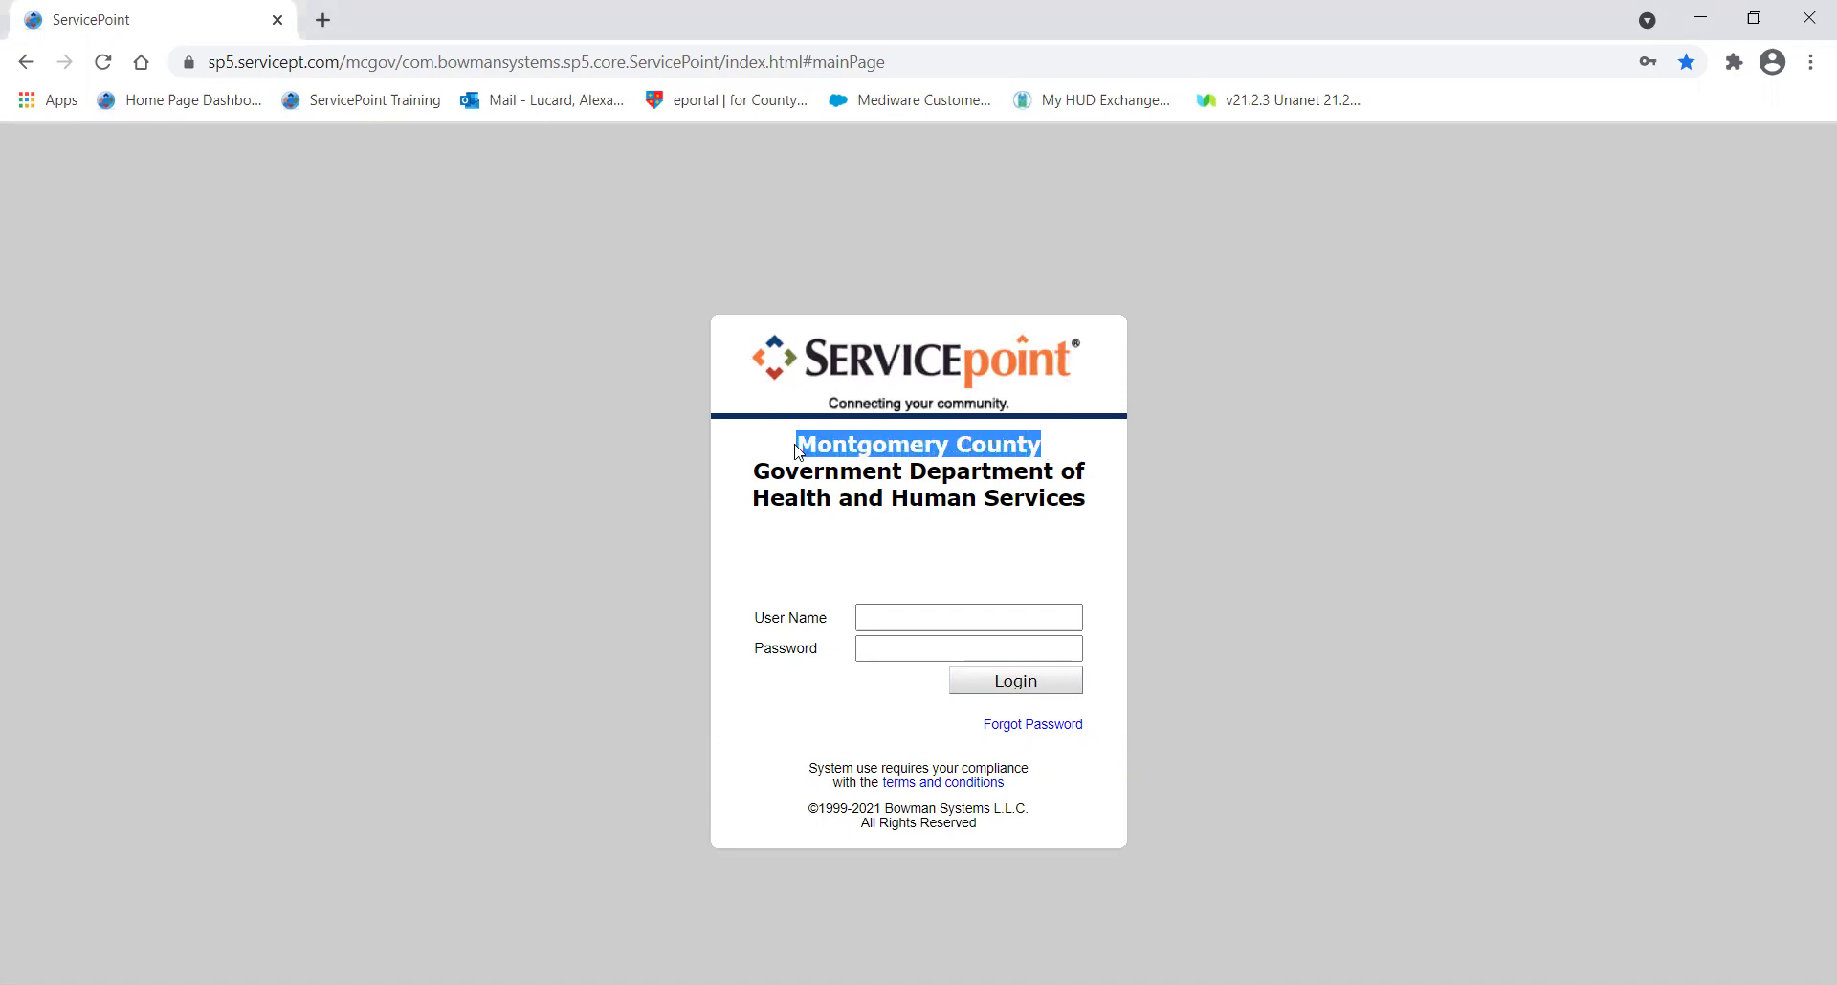
left_click(799, 452)
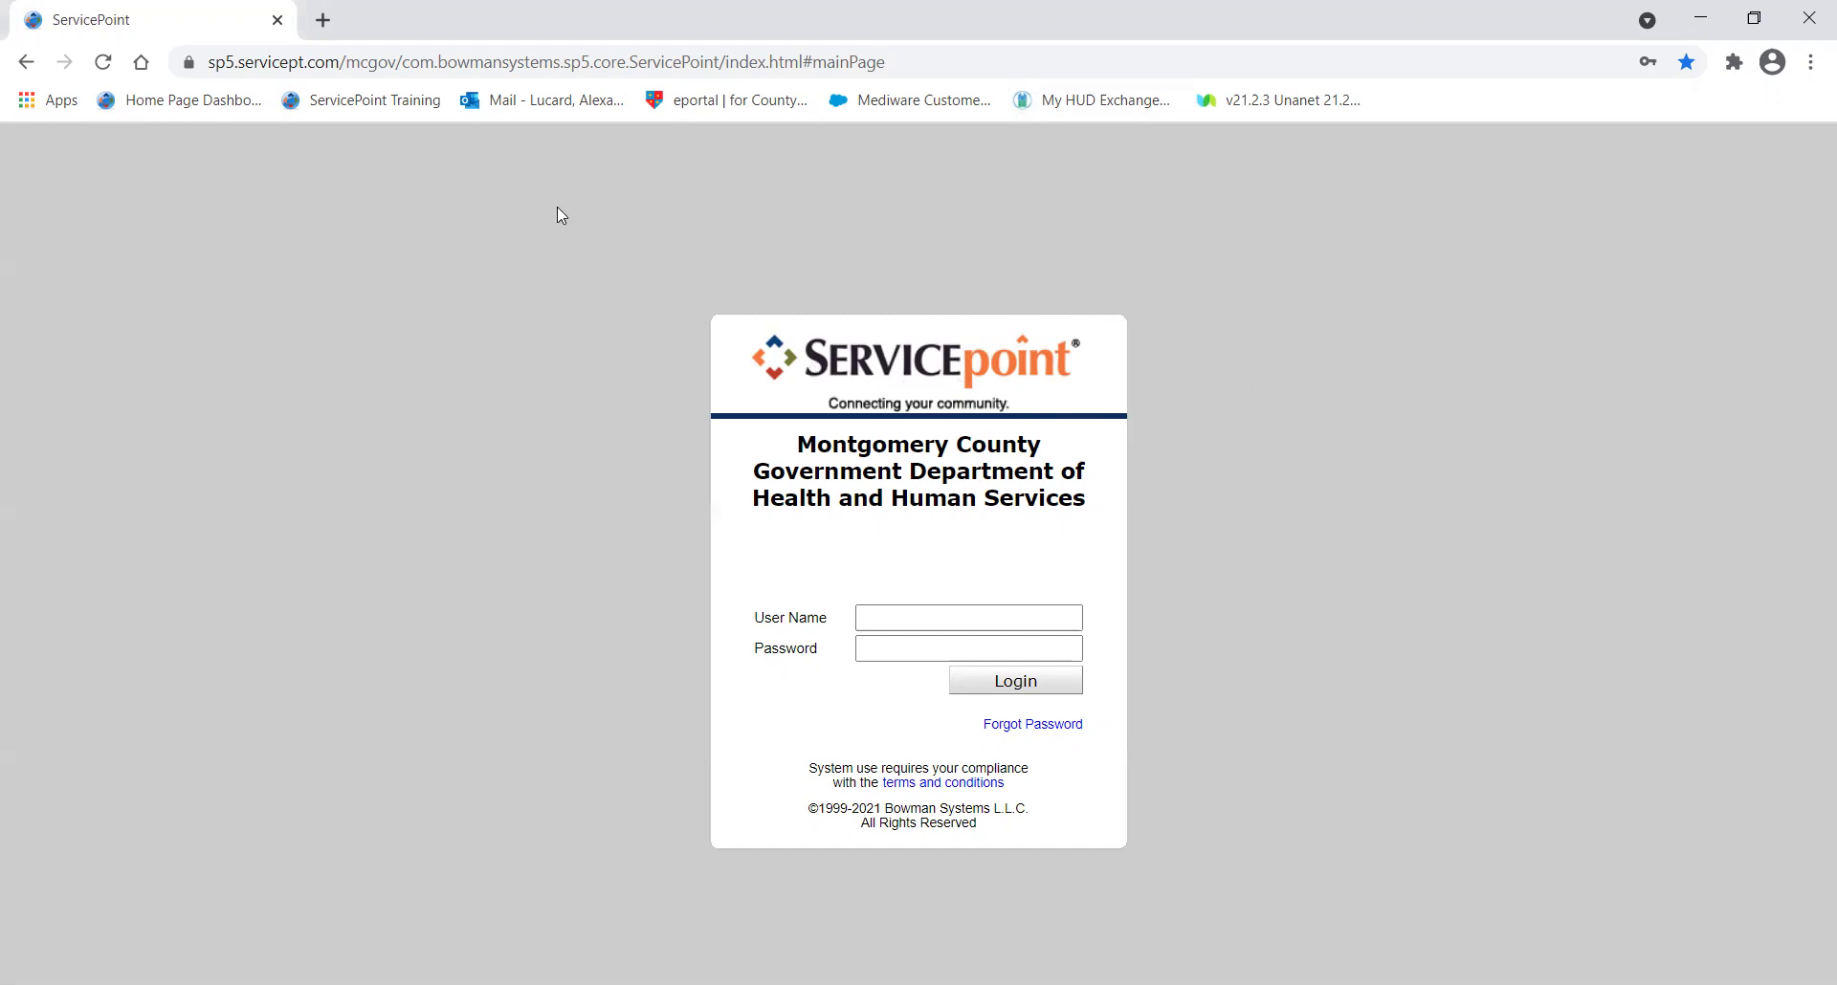
Highlight the login page's web address up to mcgov to point it out.
left_click(389, 69)
left_click(398, 62)
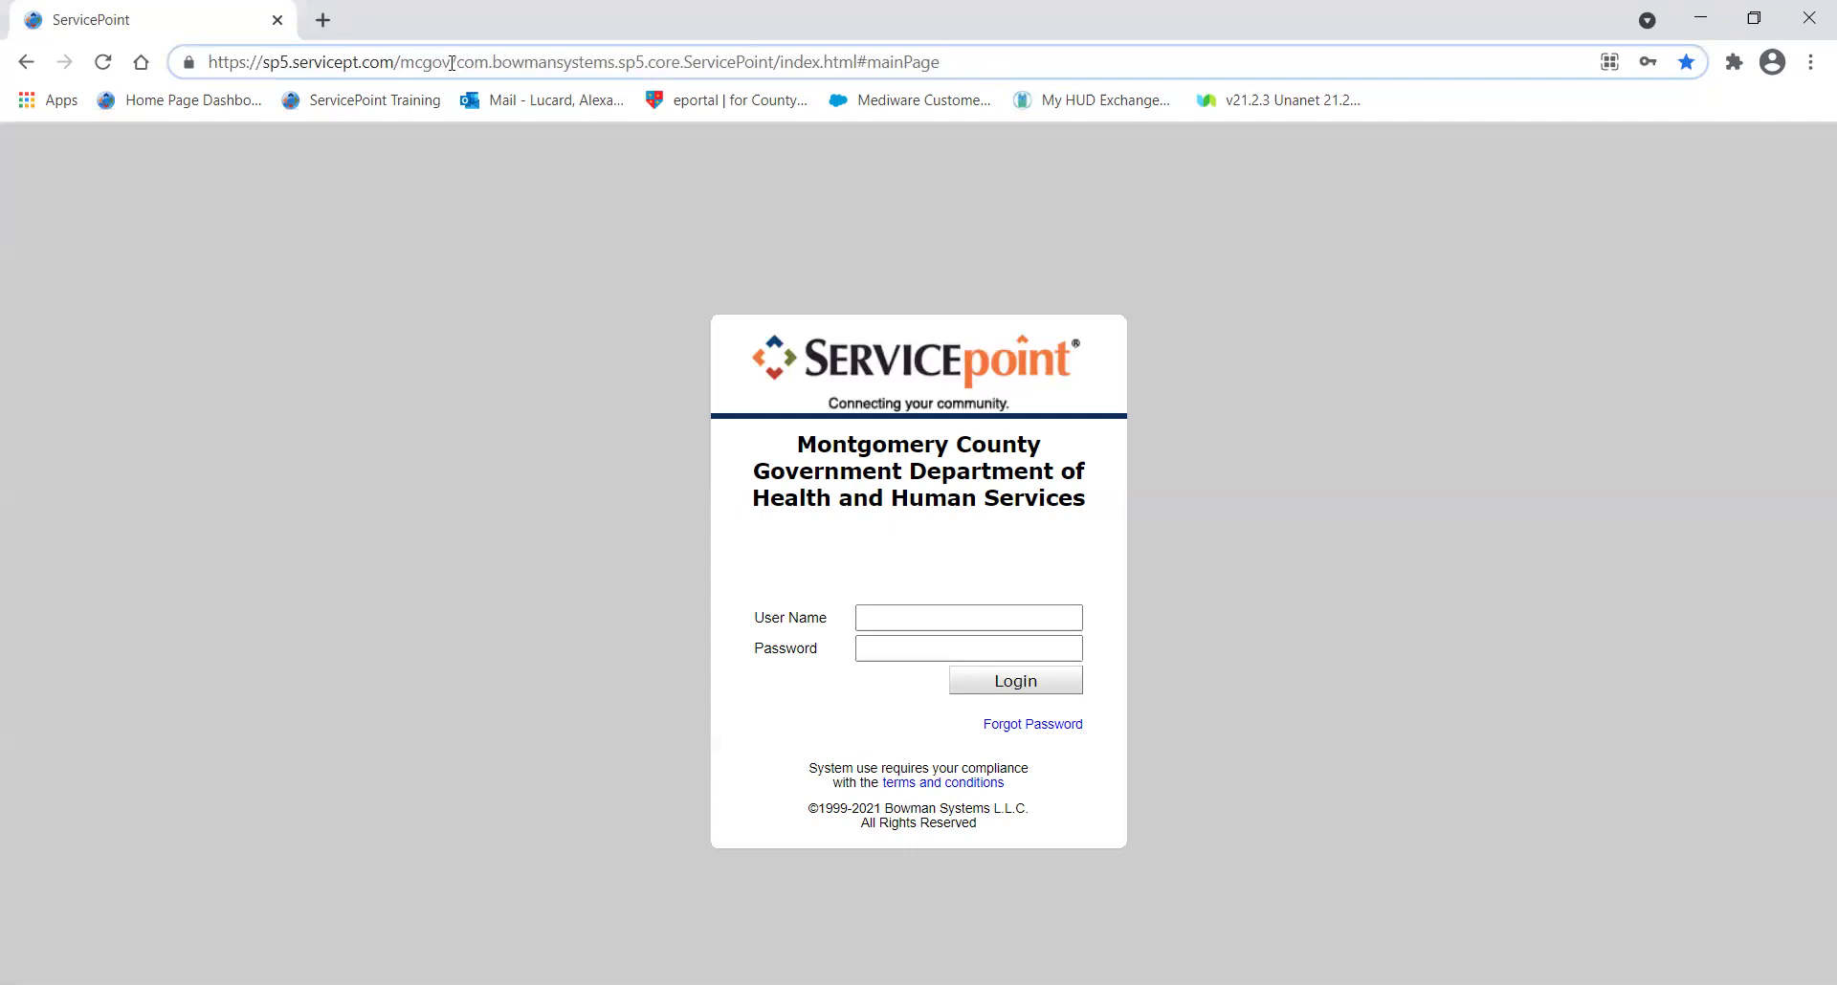
left_click_drag(451, 61, 208, 63)
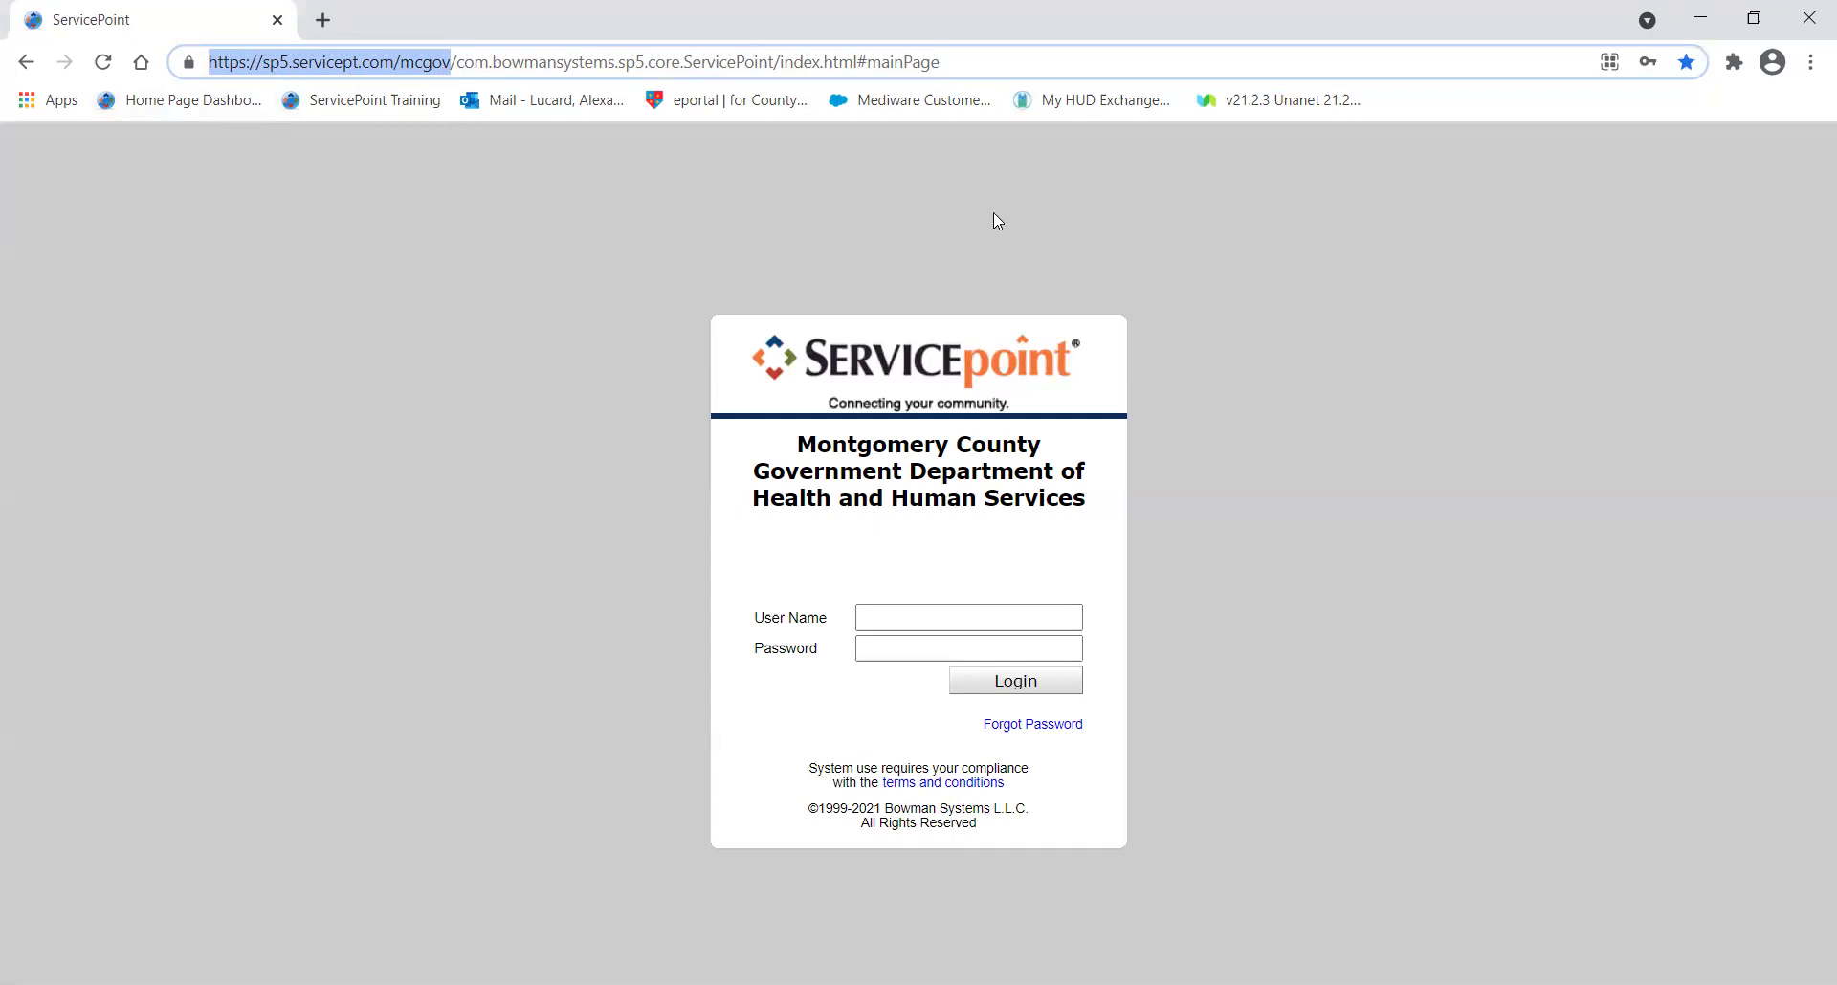
left_click(1077, 215)
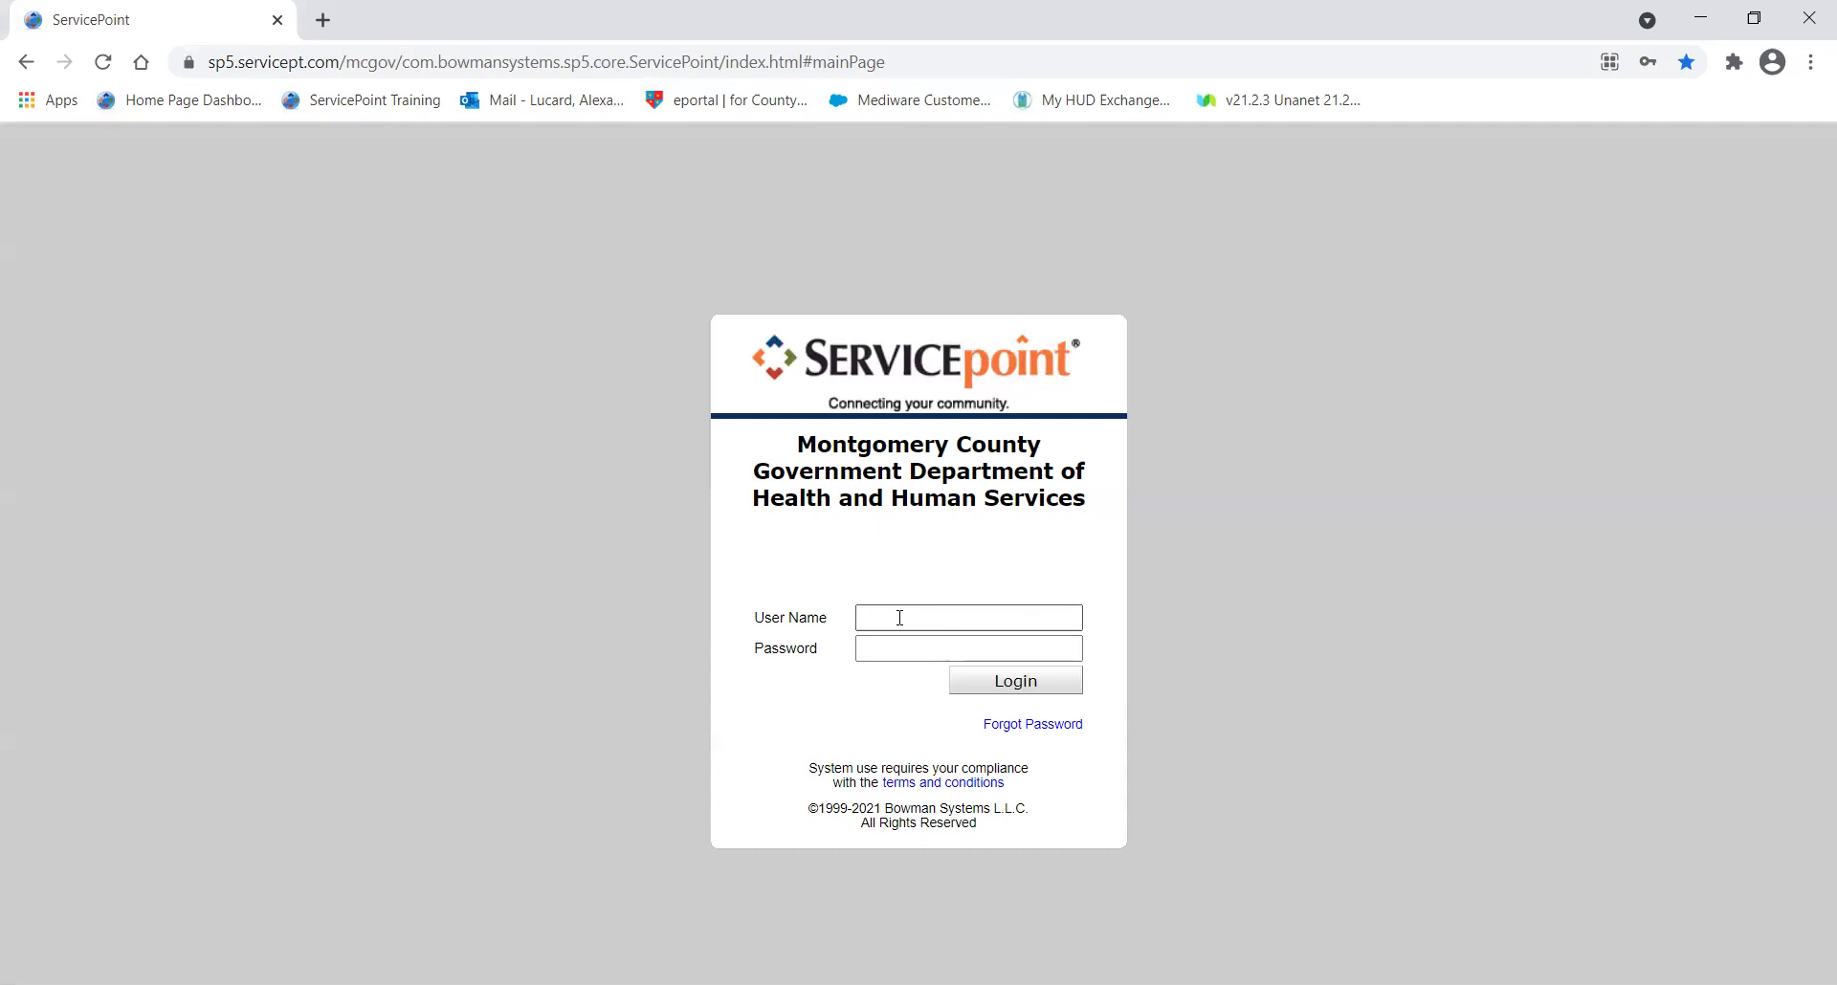
Sign in with the saved user name and password, then log out.
left_click(900, 617)
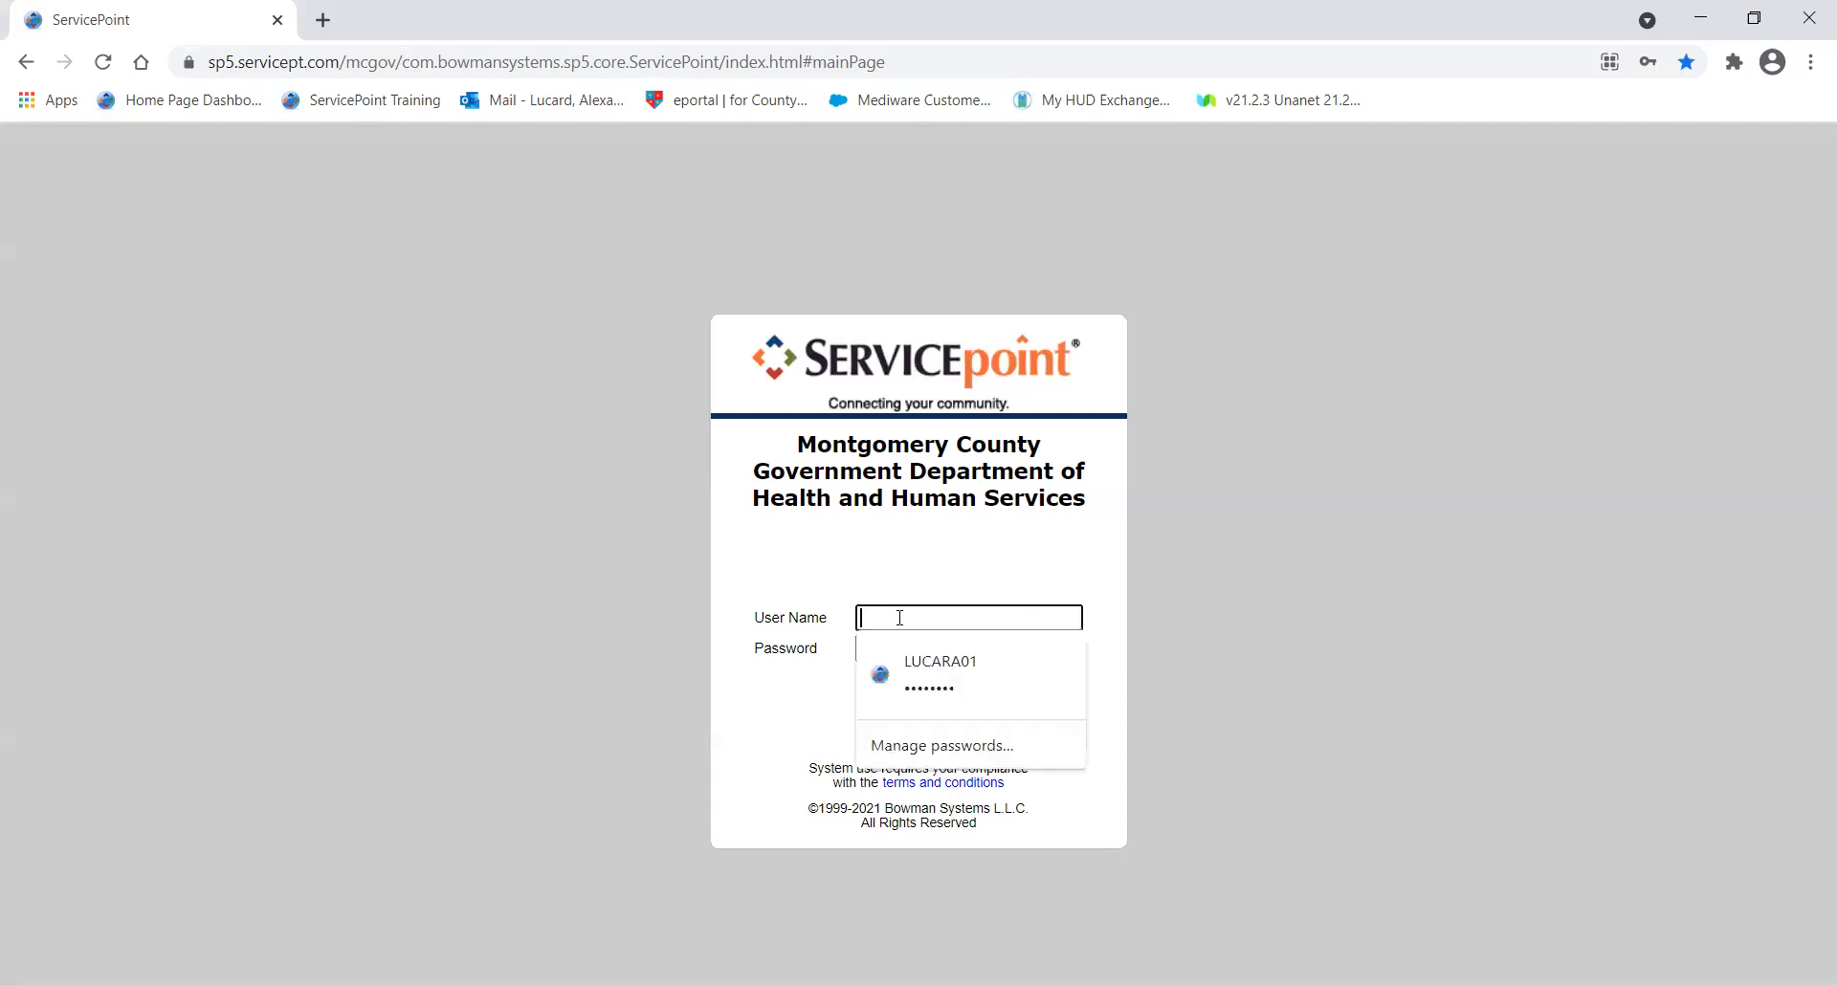
left_click(753, 533)
left_click(944, 613)
key("Tab")
type("********")
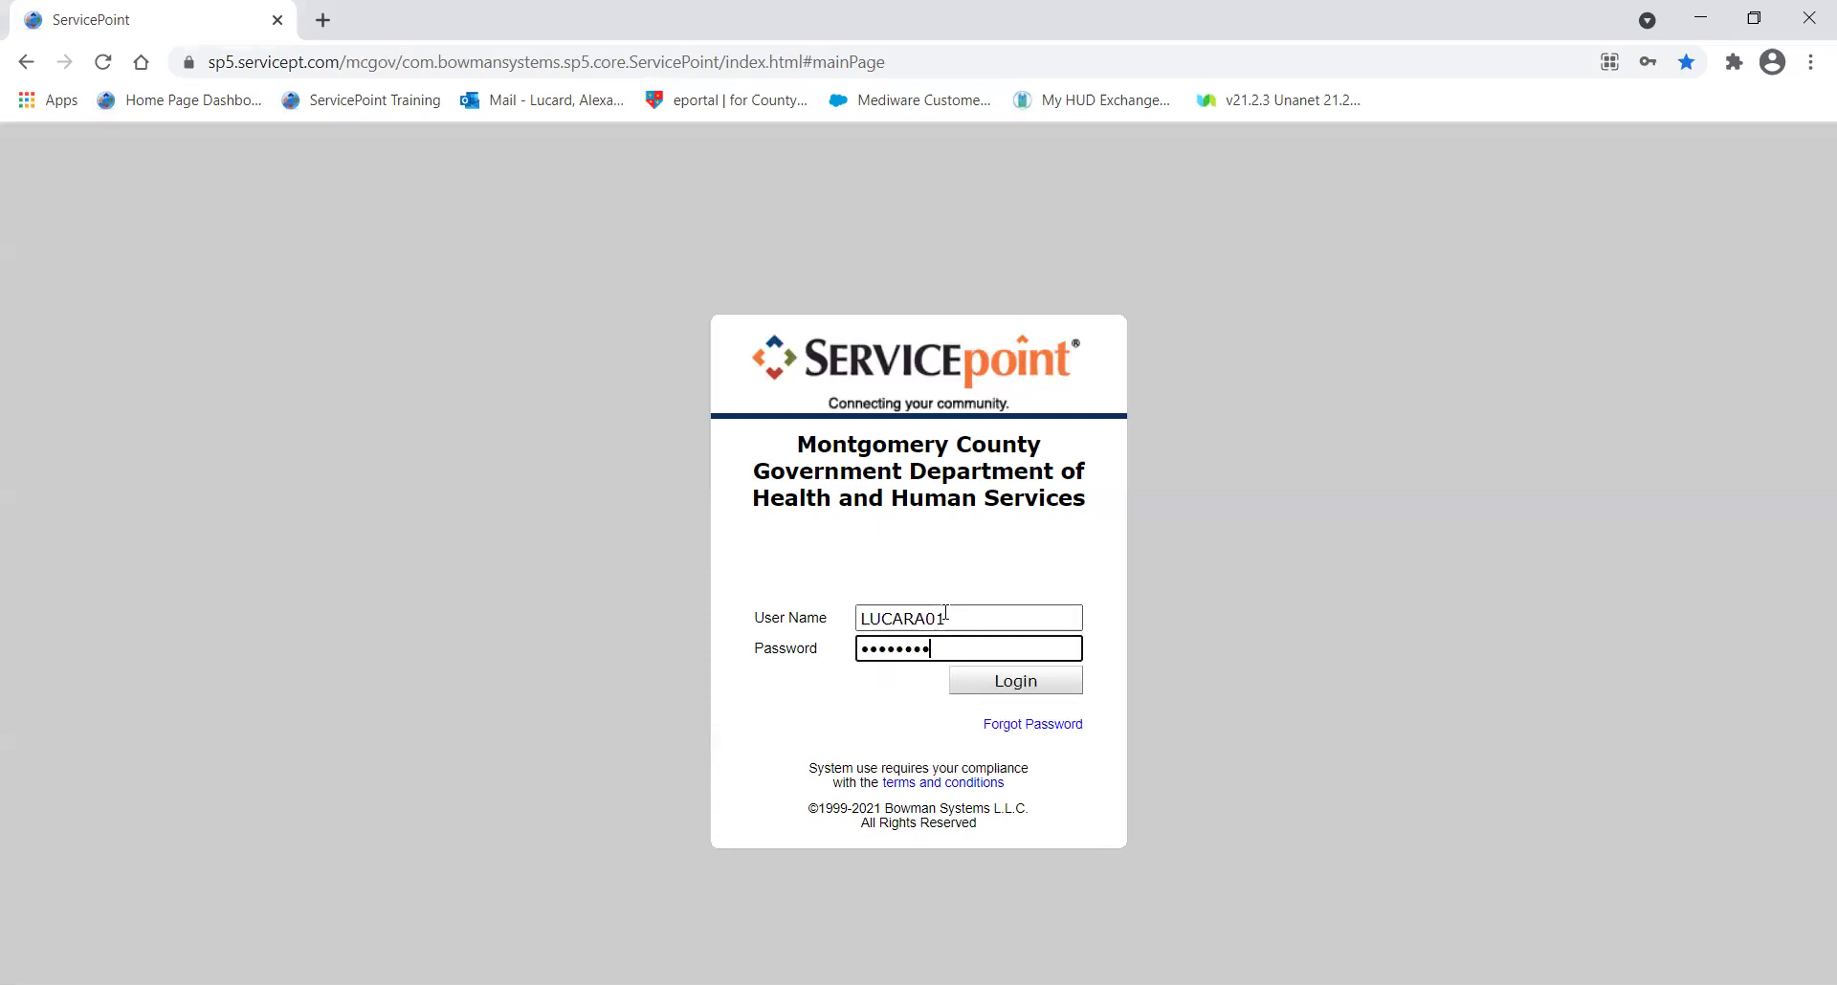
left_click(1015, 687)
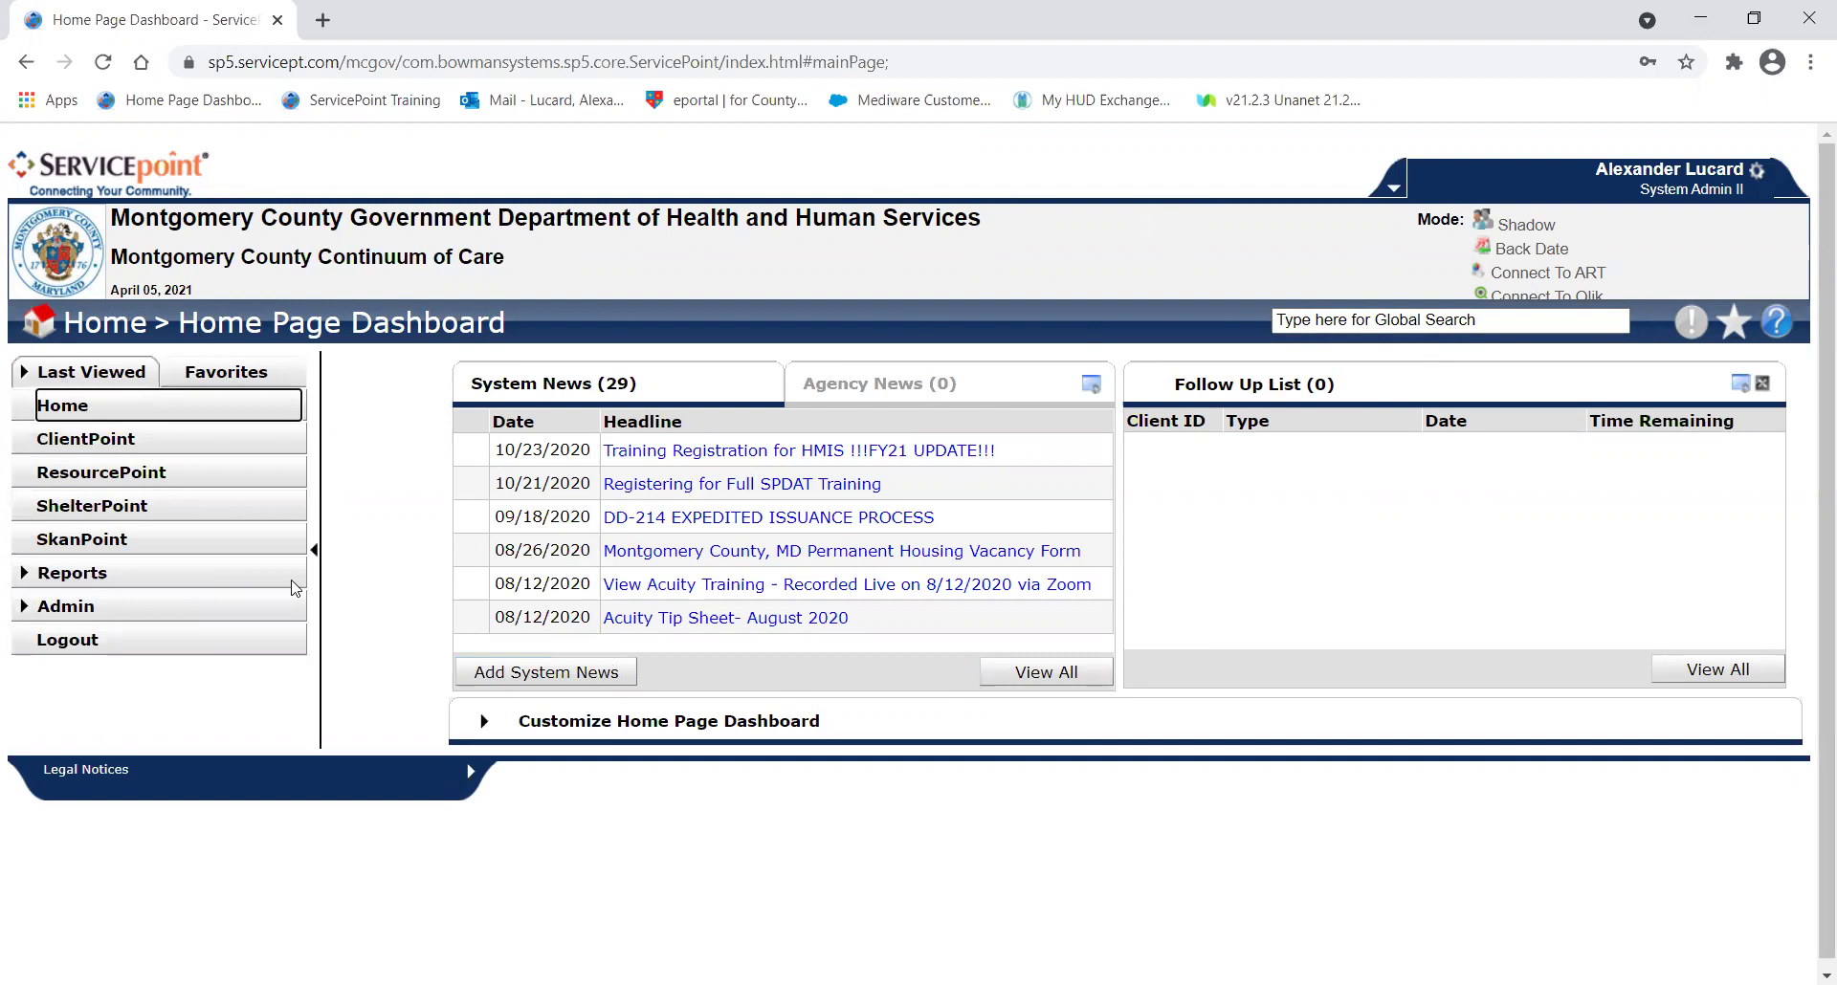
left_click(176, 654)
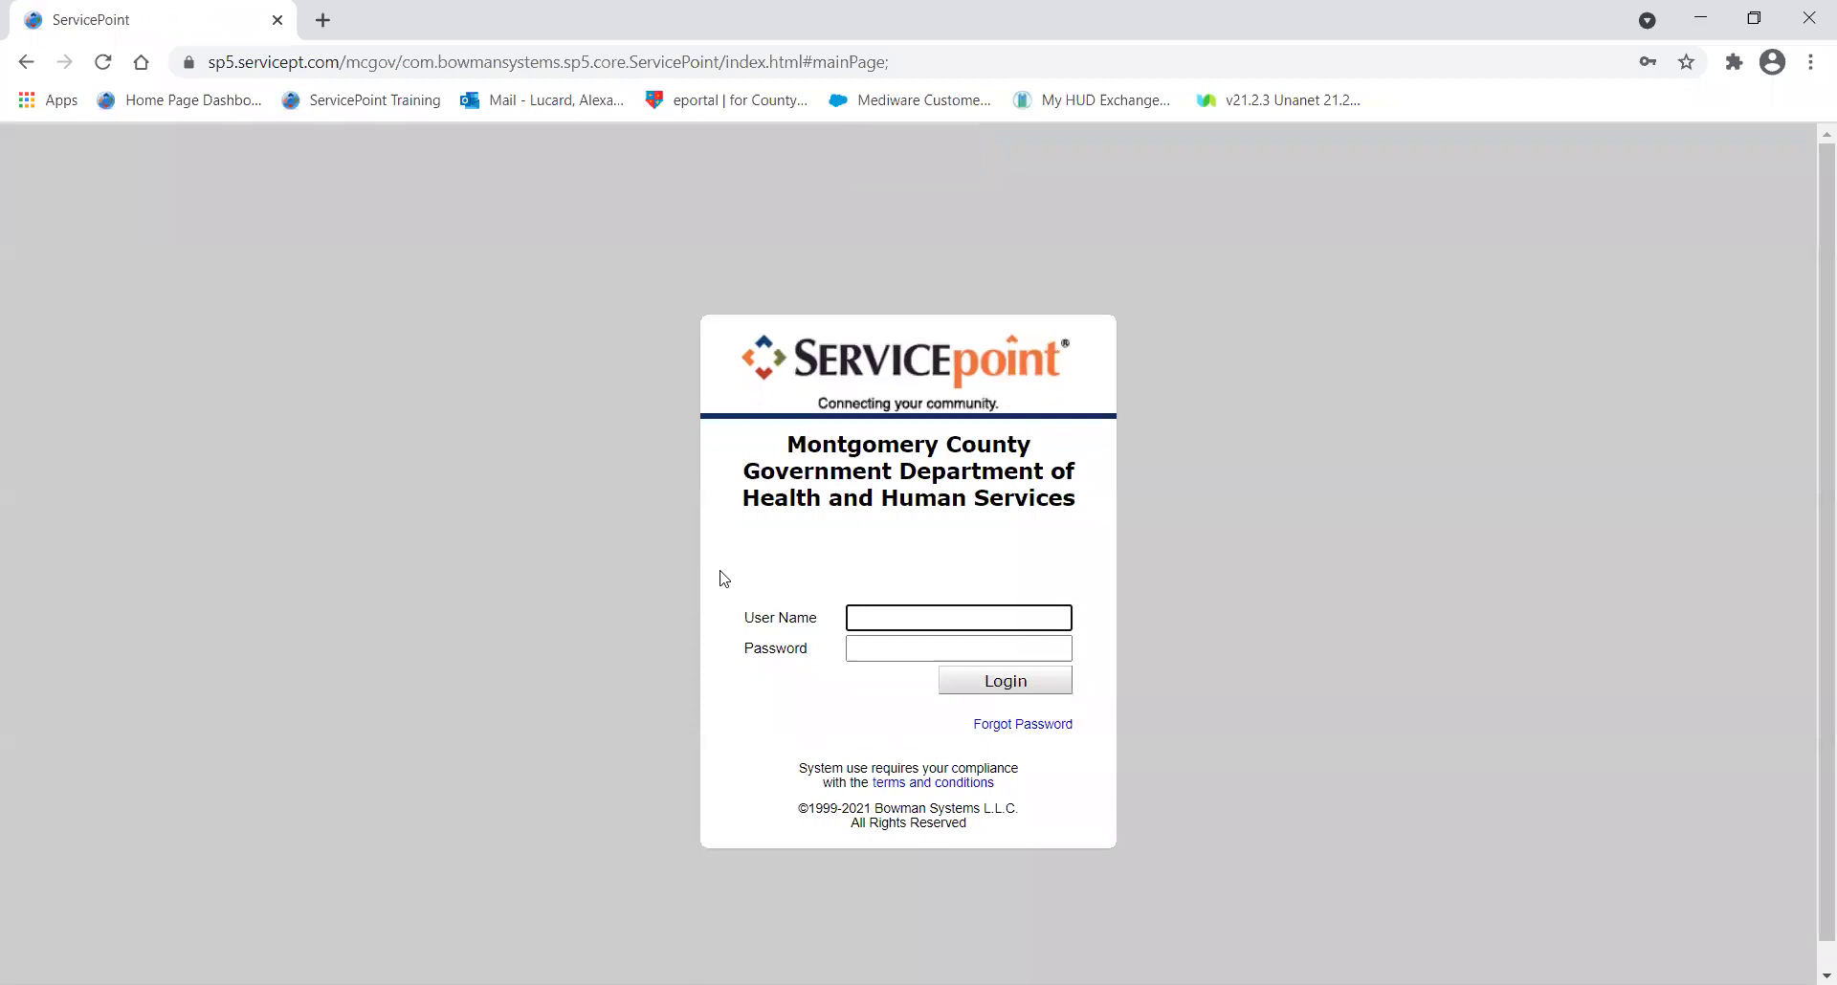
Attempt a login with the user name and an incorrect password.
left_click(881, 613)
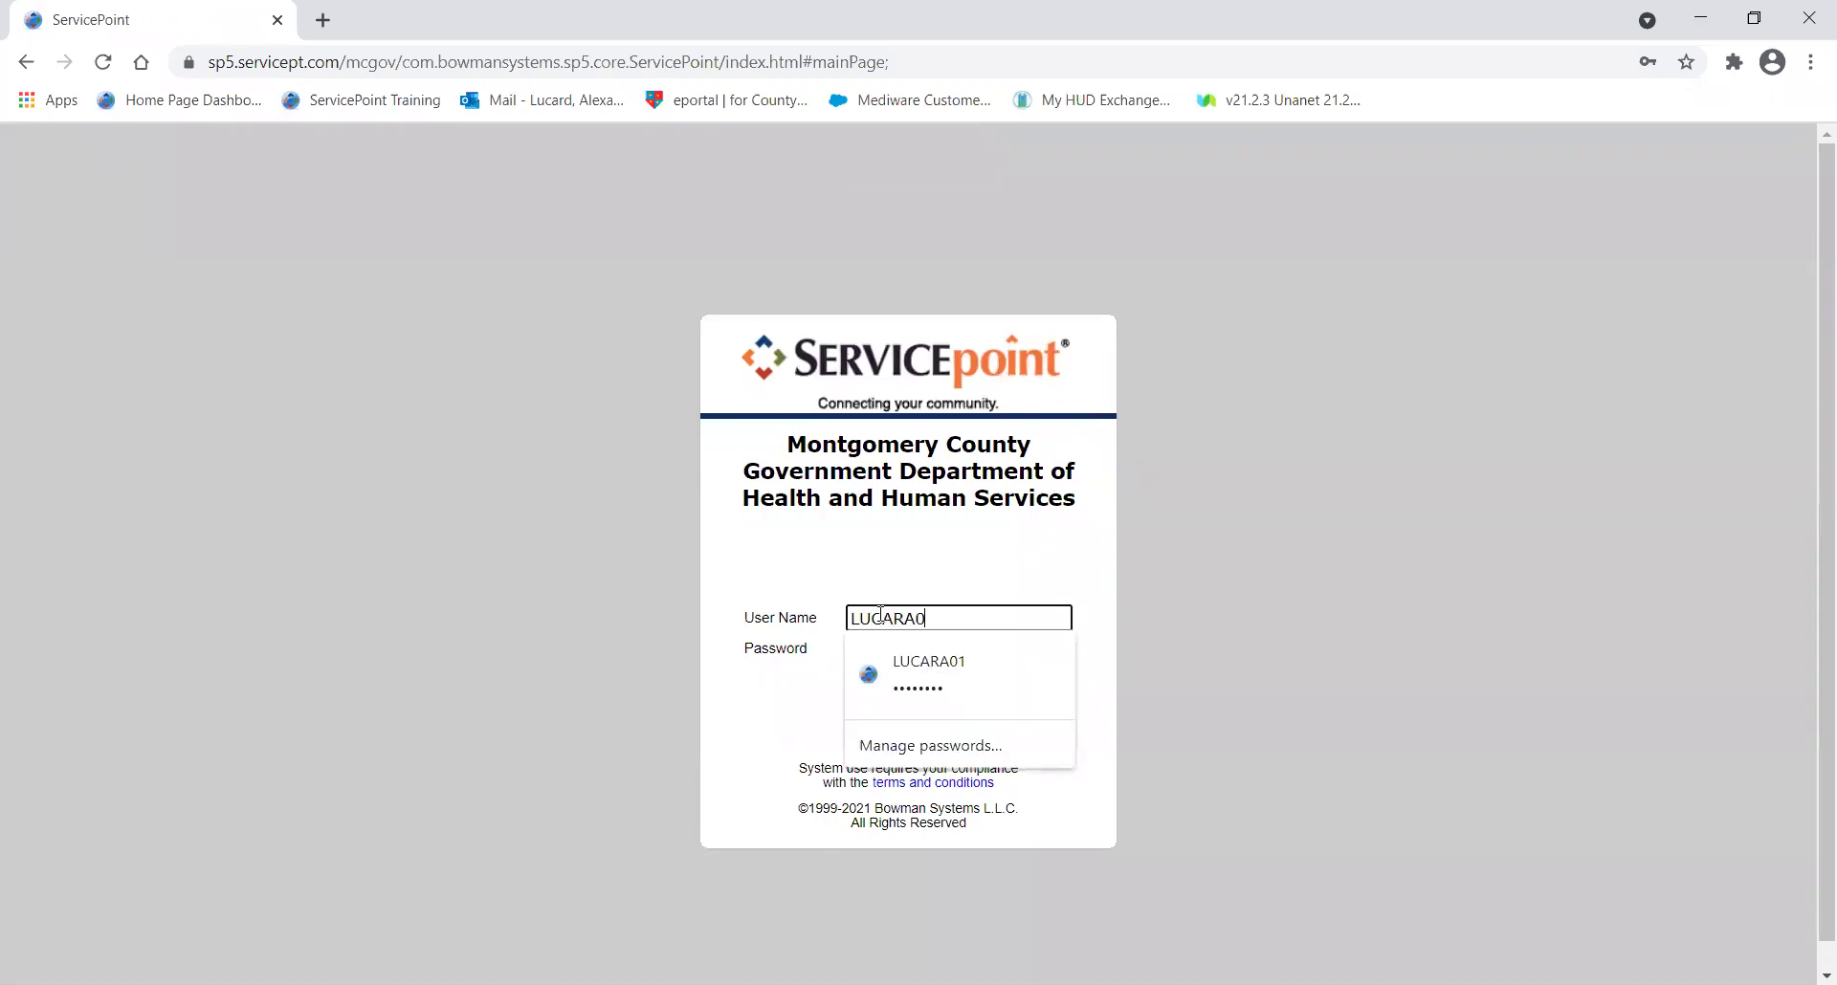
key("Tab")
type("••••••••••••")
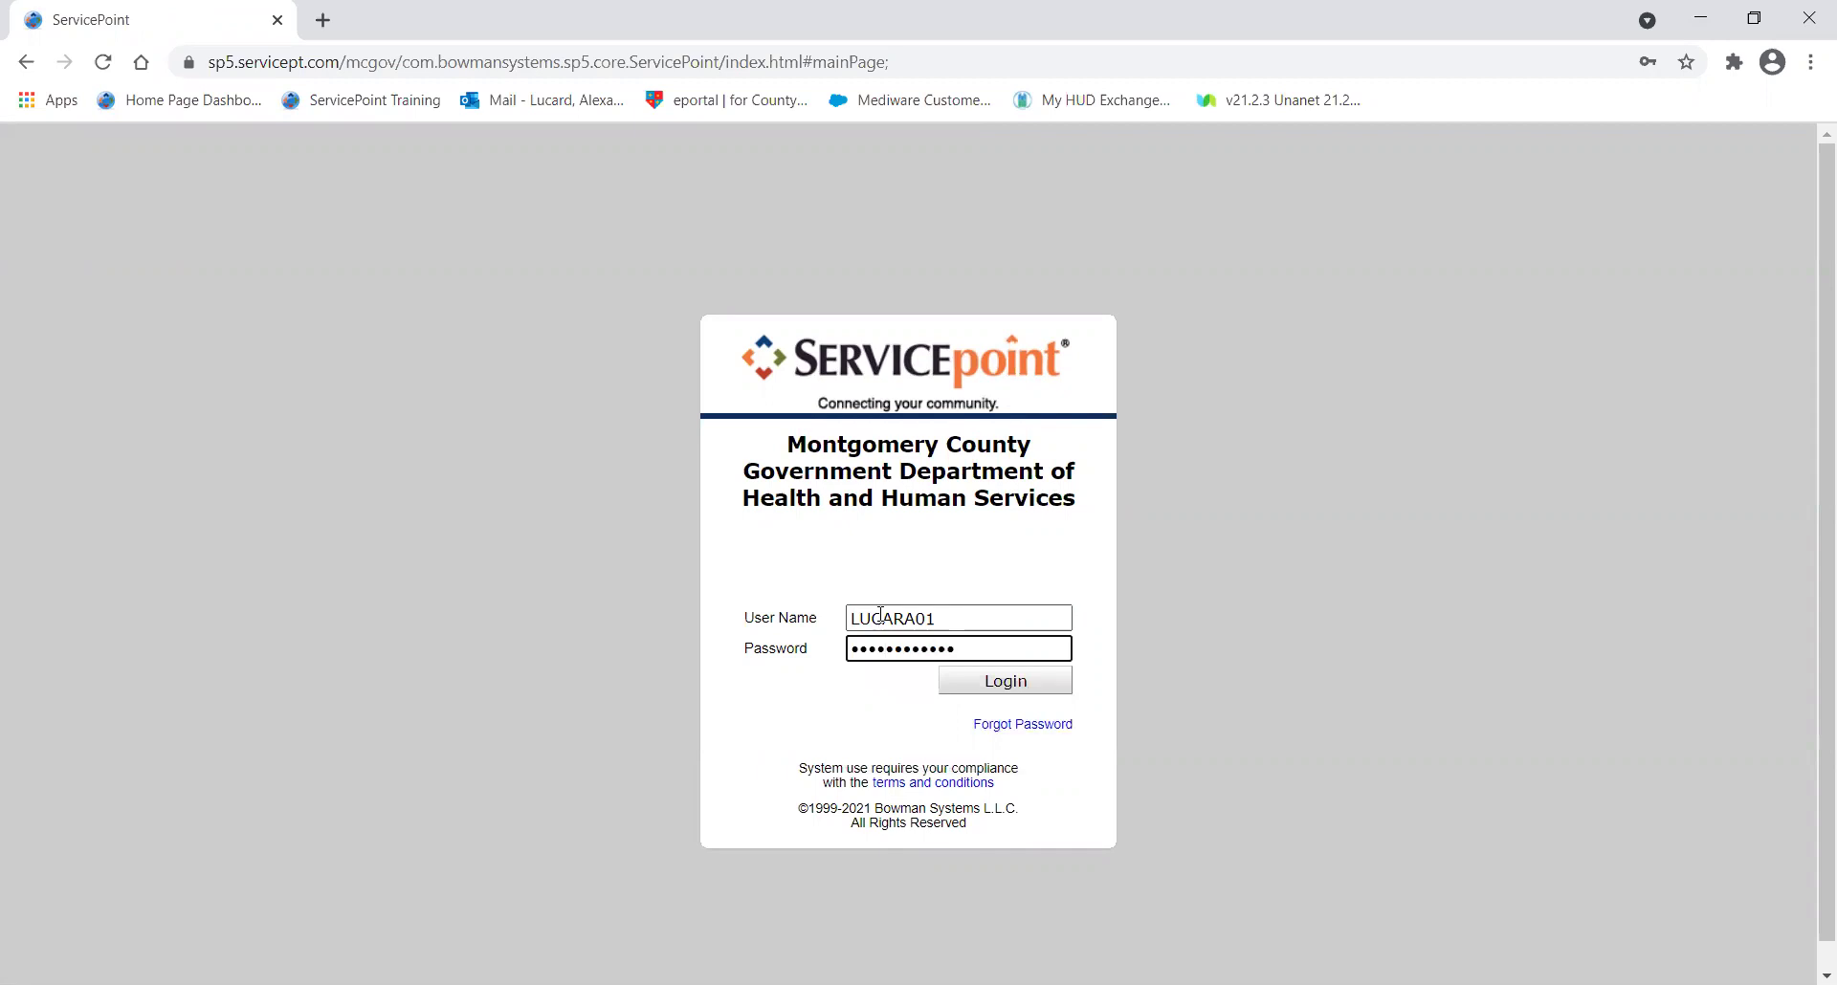
left_click(960, 684)
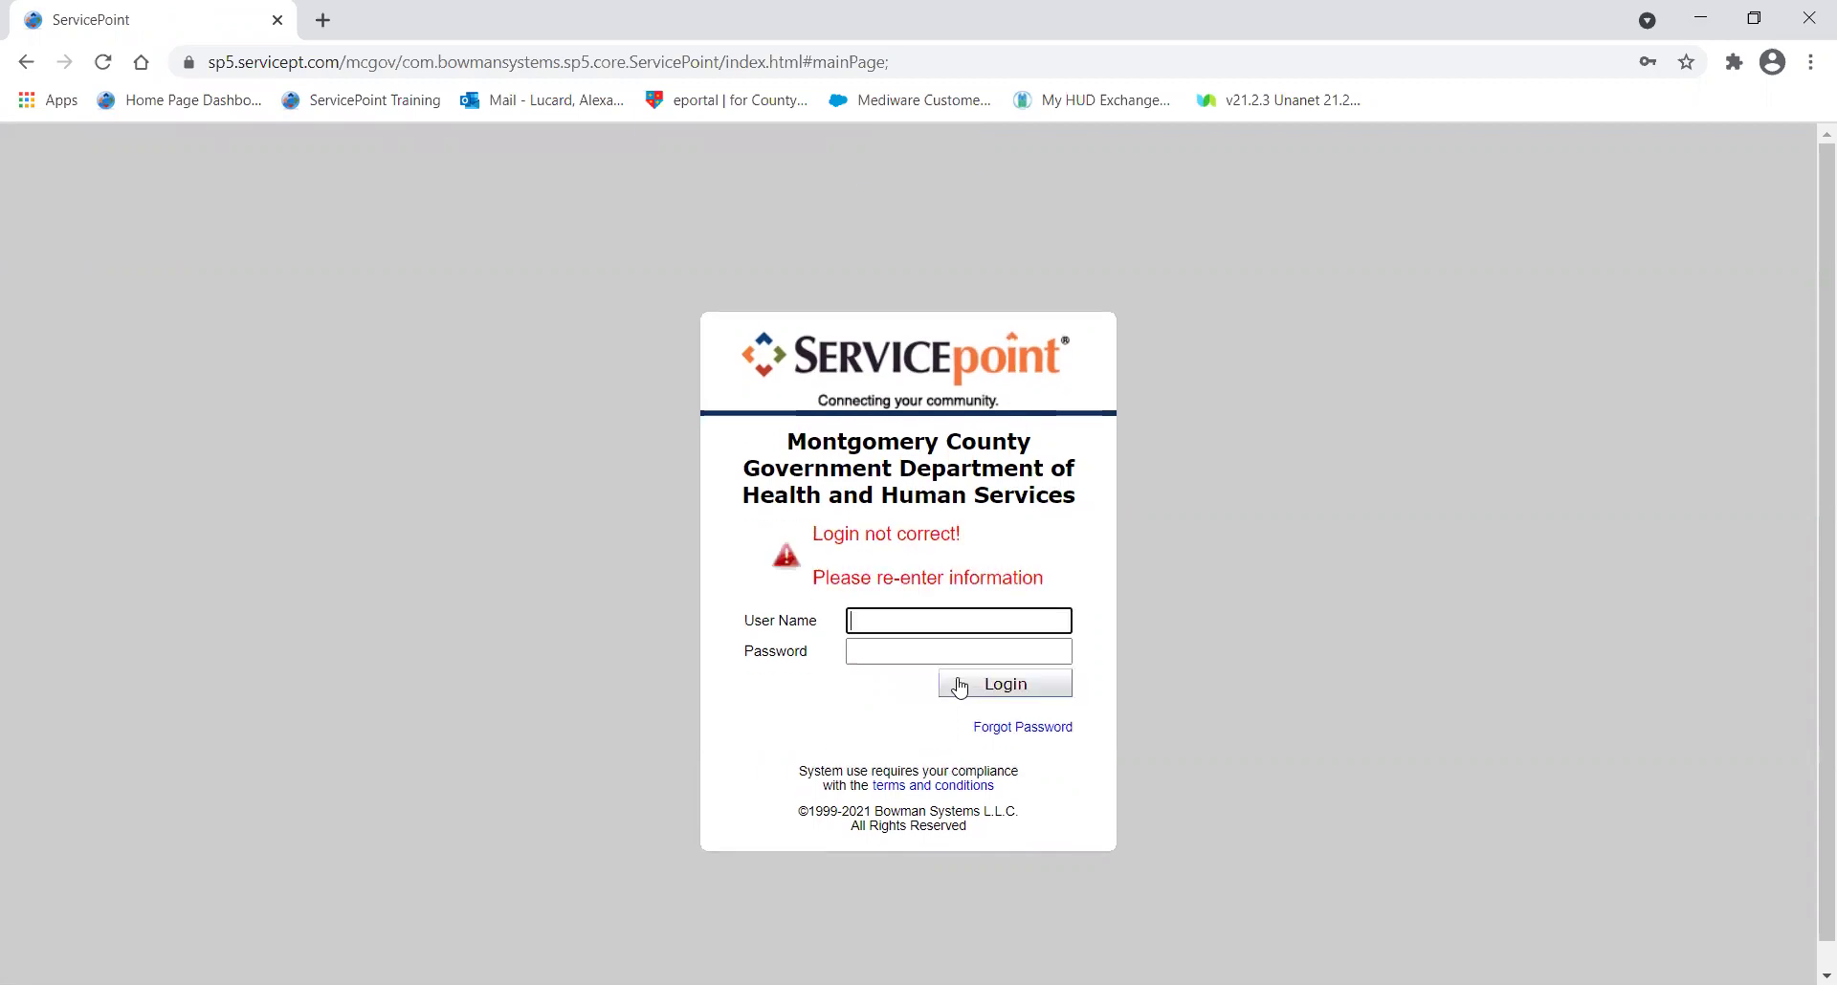
Highlight the 'Login not correct!' error and the Forgot Password link to point them out.
left_click_drag(814, 534, 988, 533)
left_click(994, 538)
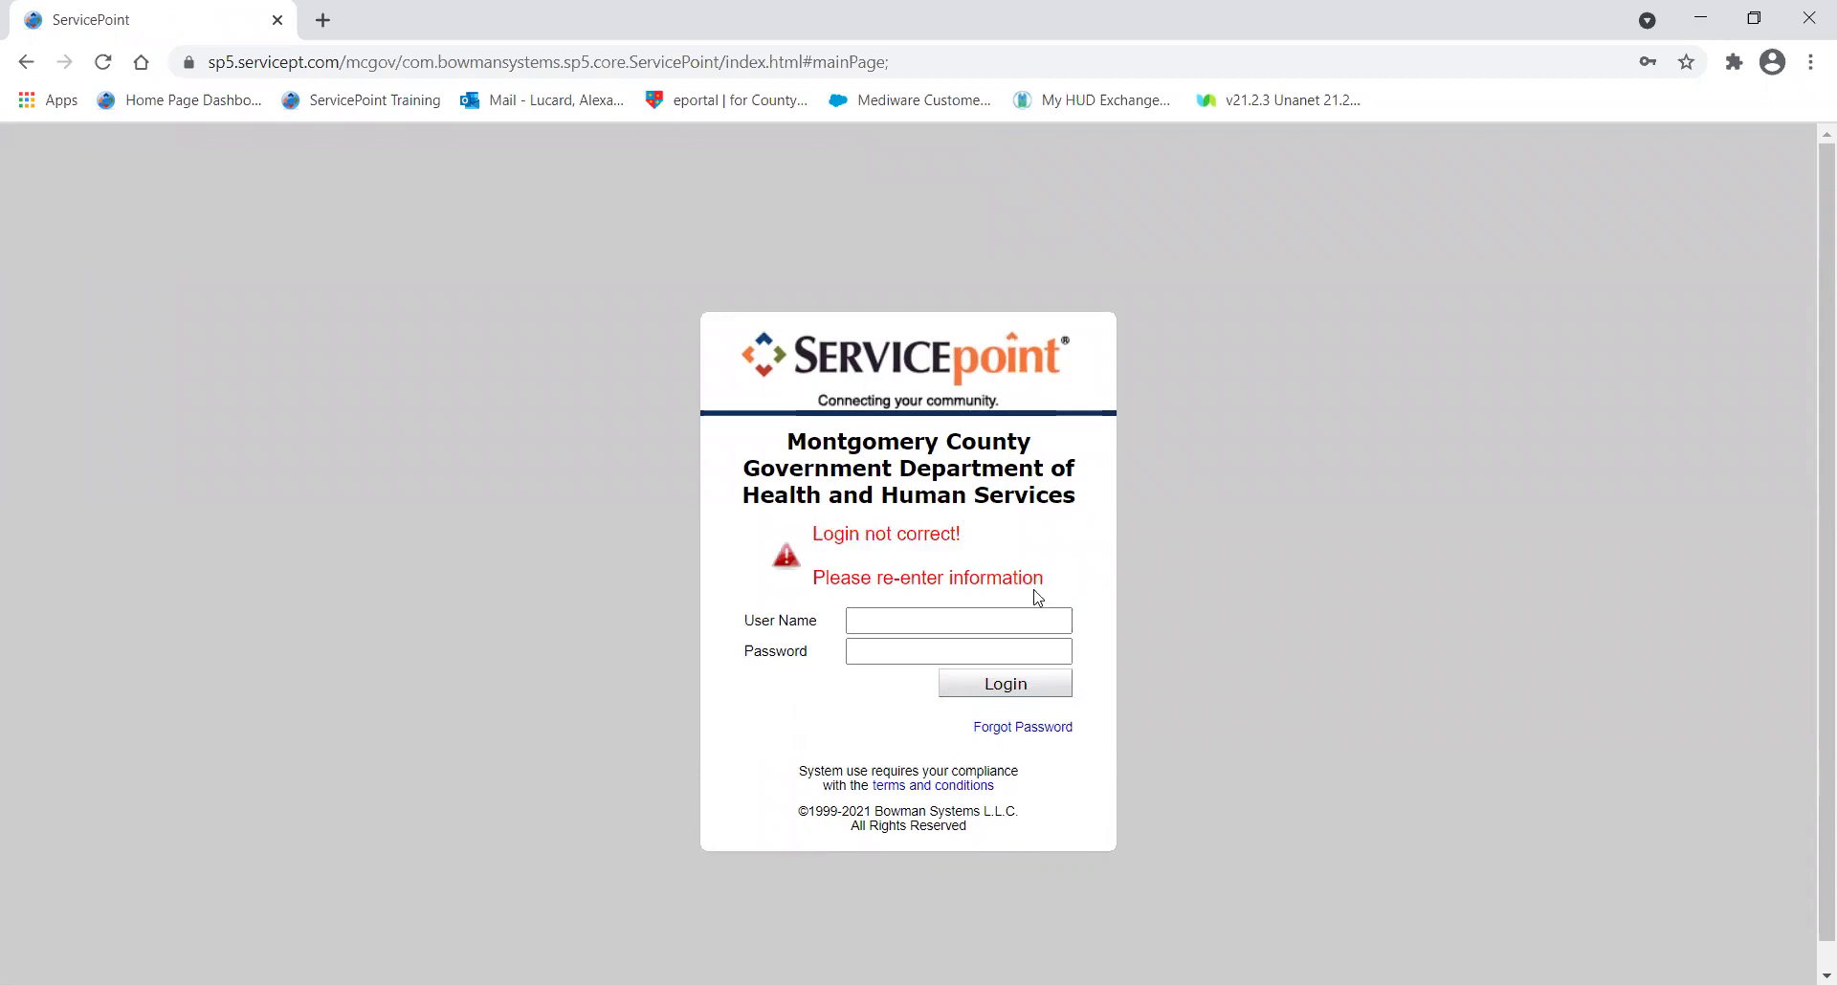
left_click_drag(1057, 586, 928, 577)
left_click(833, 600)
triple_click(815, 580)
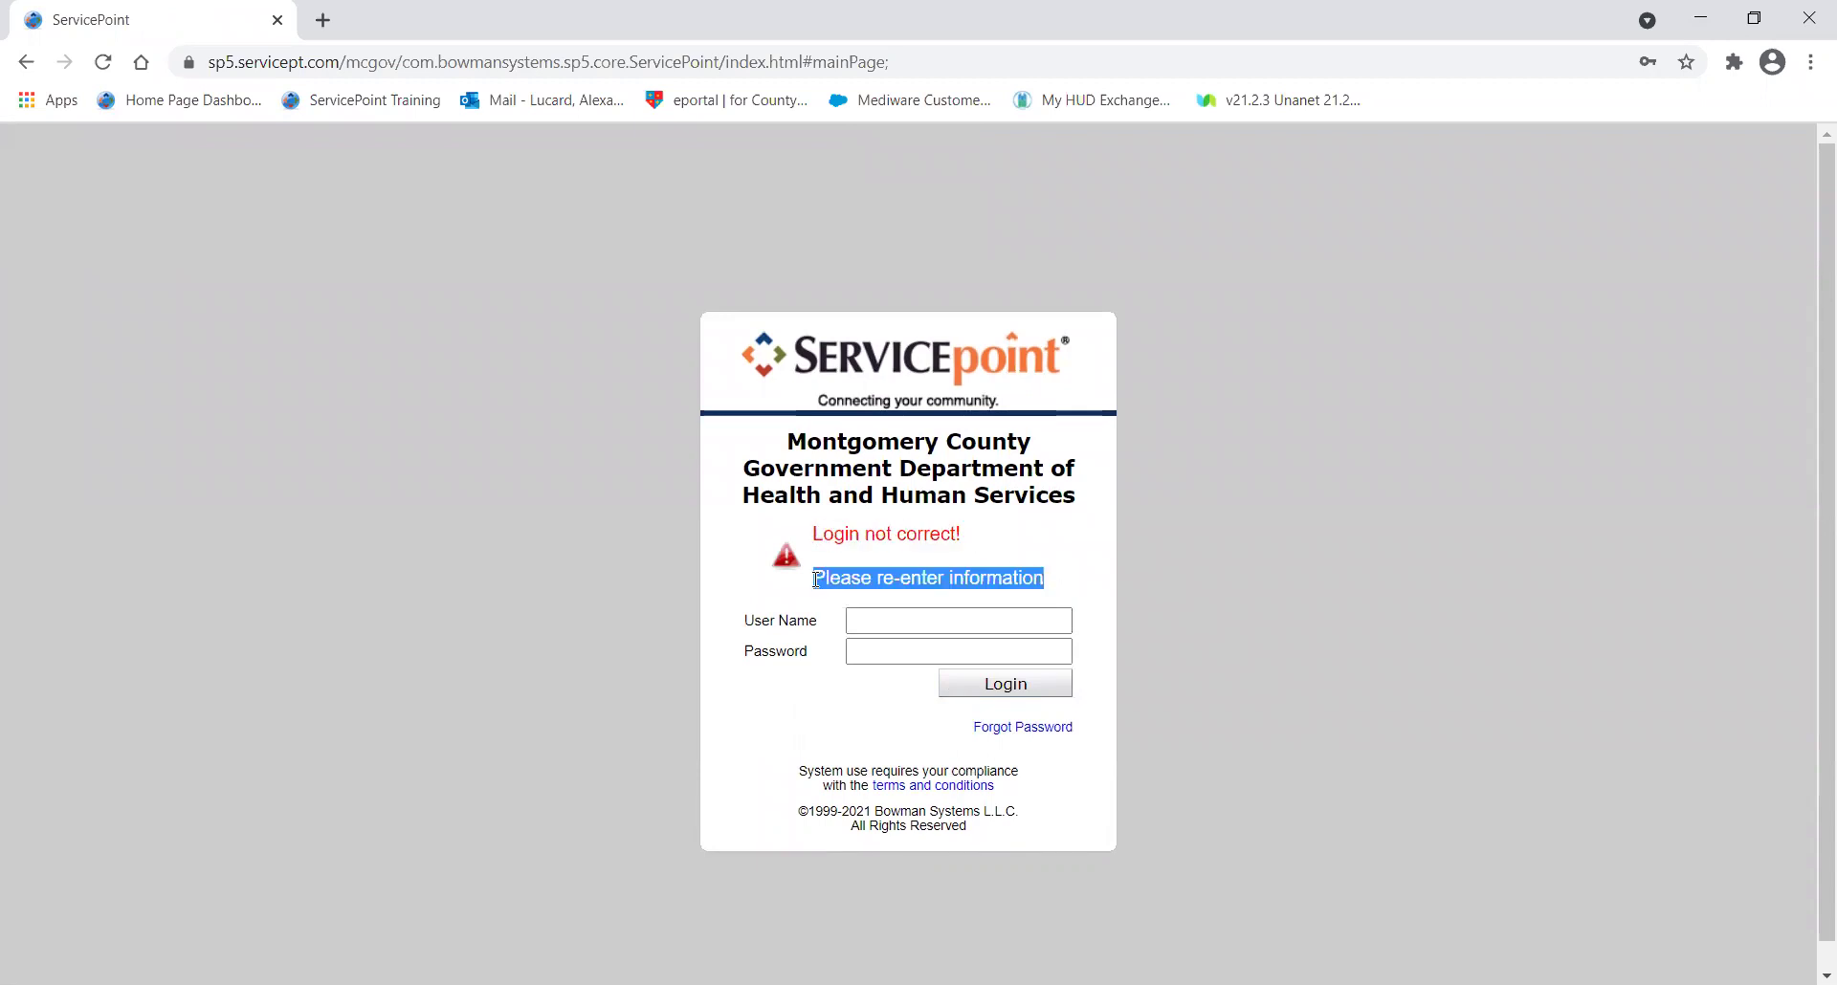
double_click(815, 580)
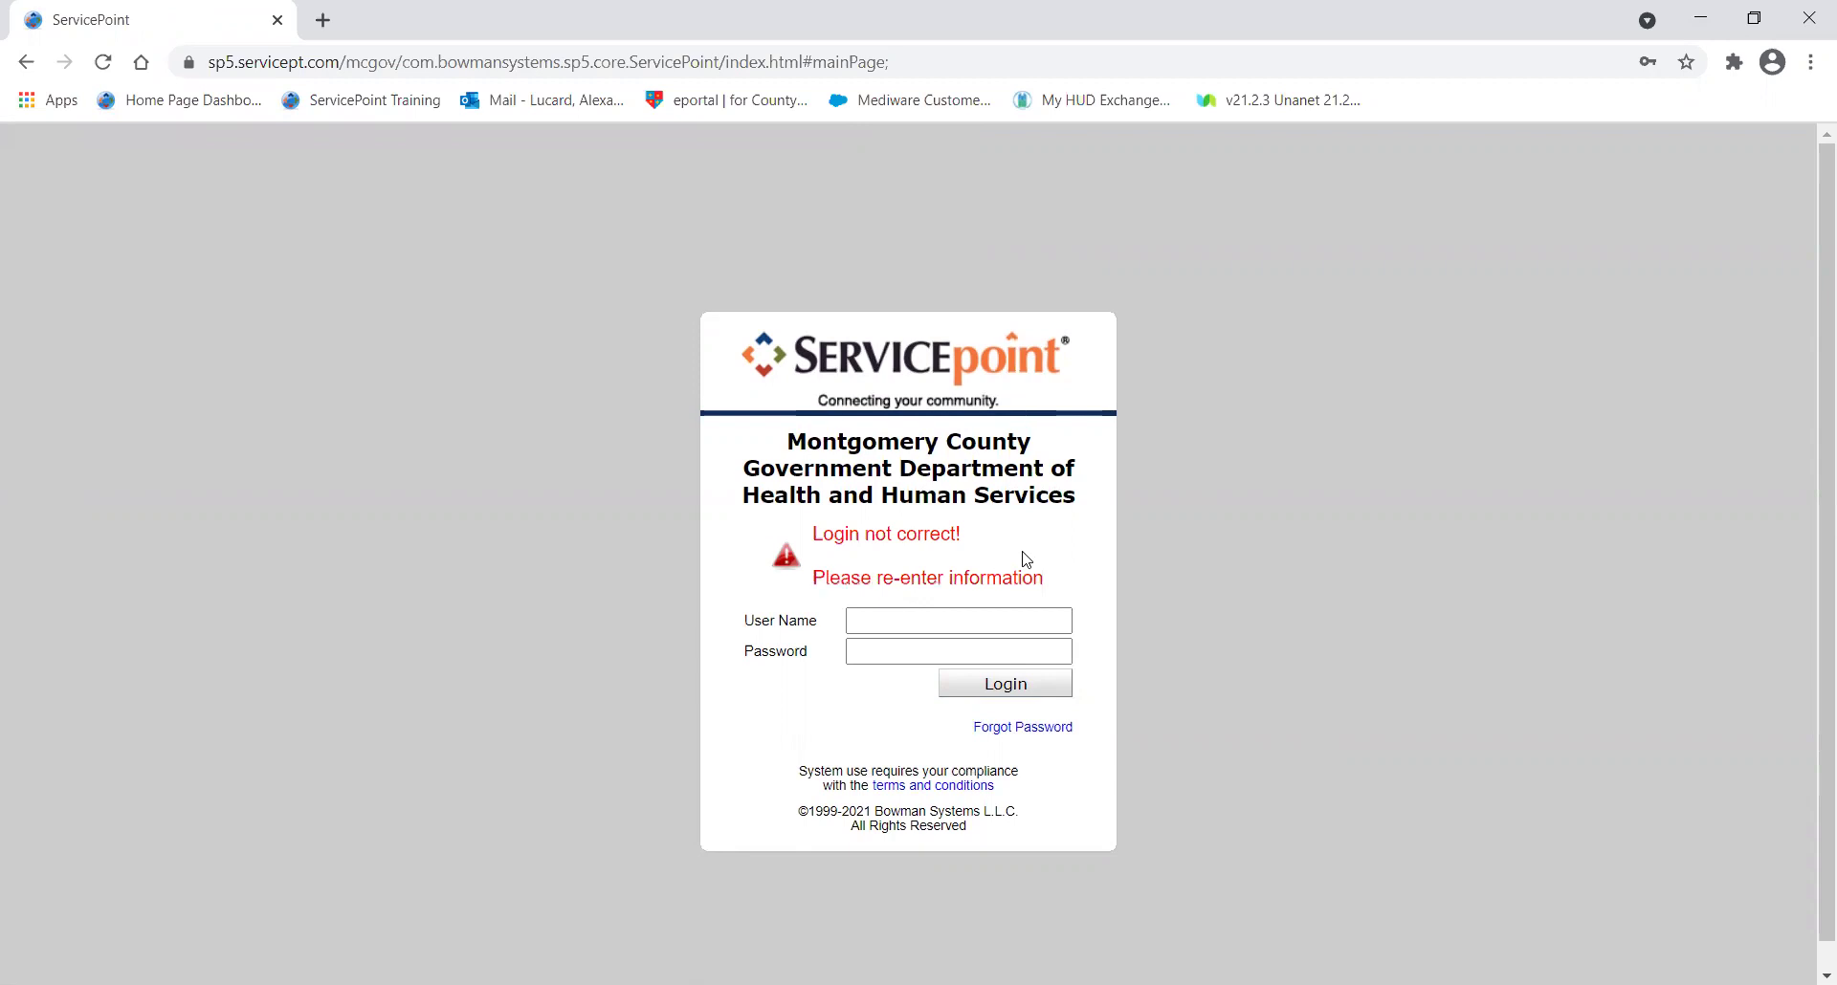
left_click(874, 618)
left_click_drag(1086, 736, 972, 733)
left_click(1058, 782)
Request a Forgot Password reset email for the account's user name.
left_click(1031, 733)
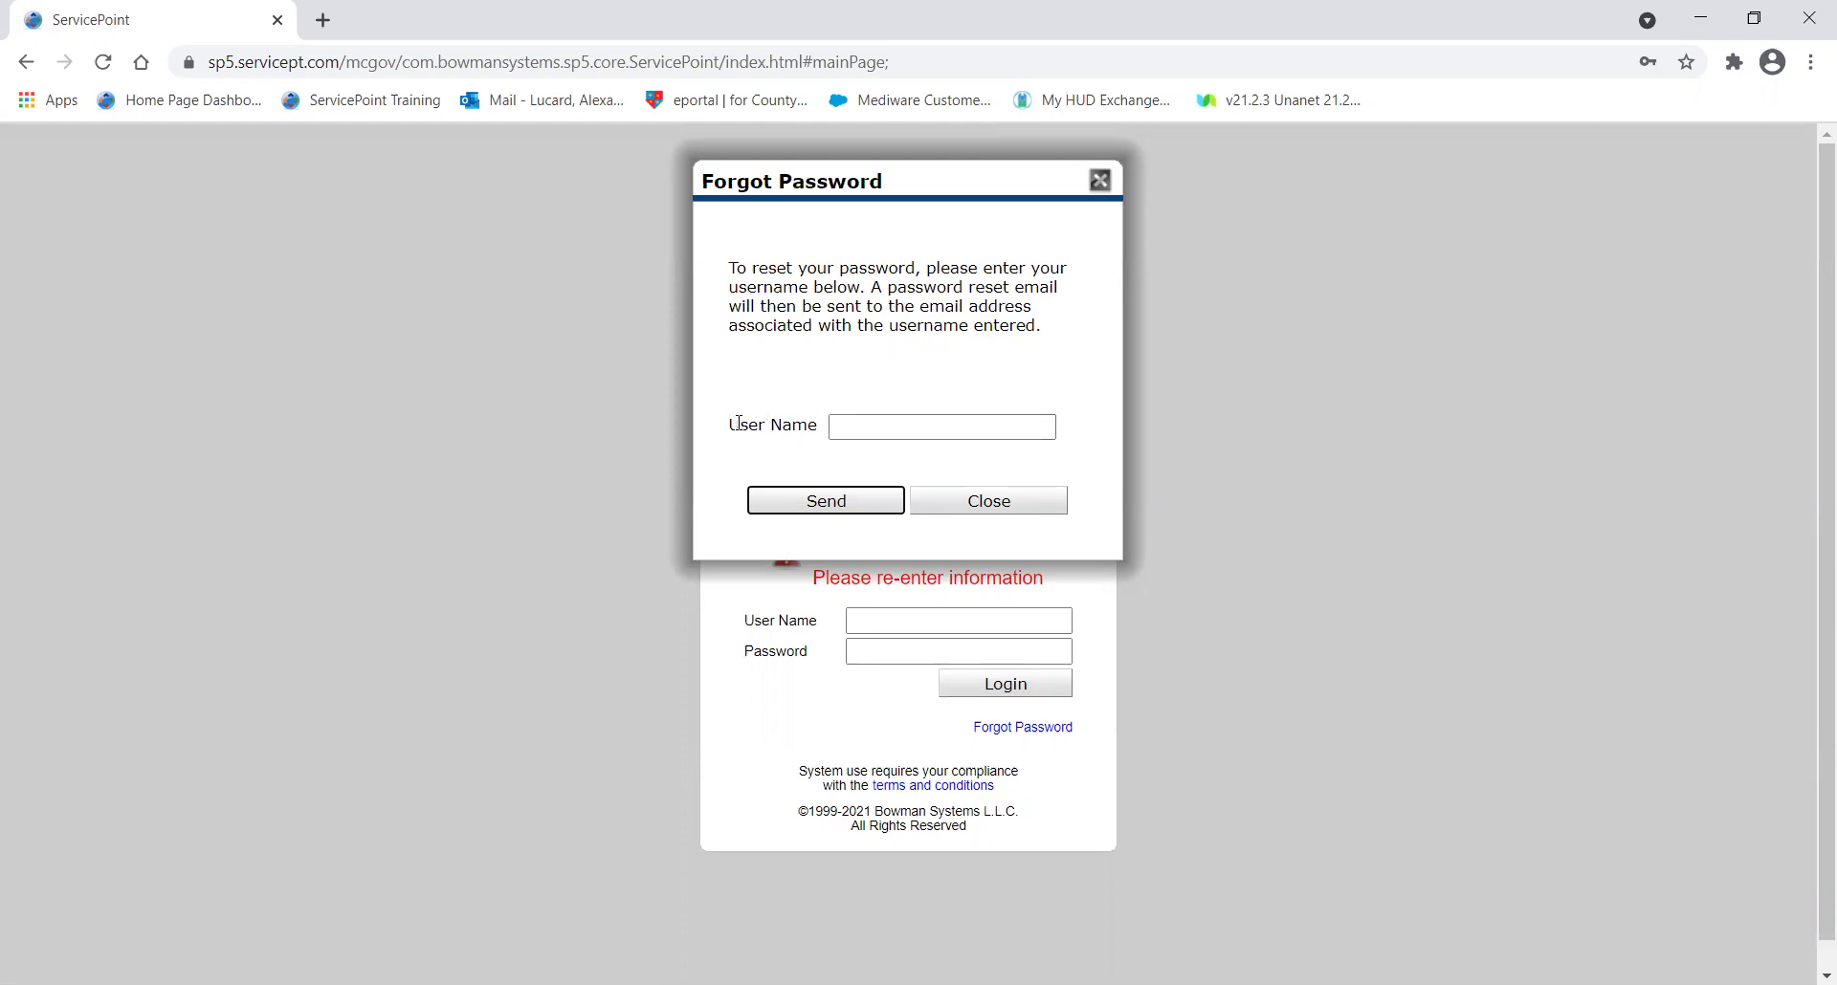
left_click(888, 430)
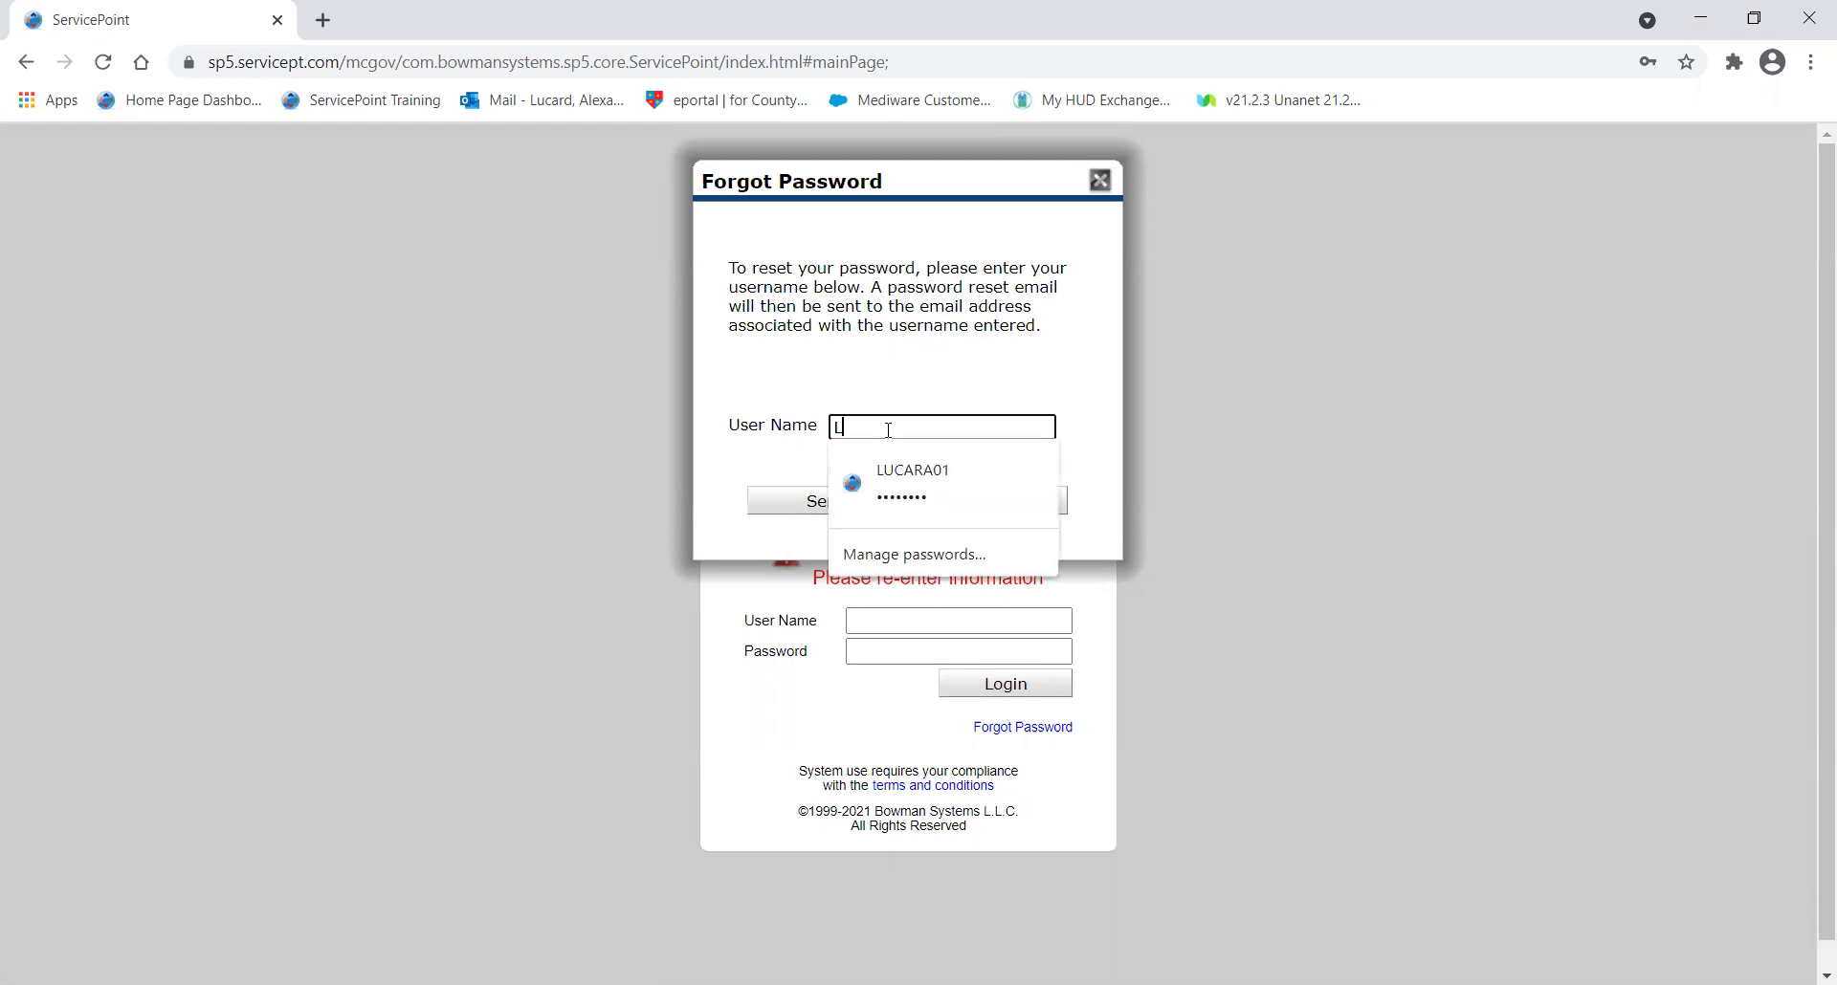
left_click(1030, 351)
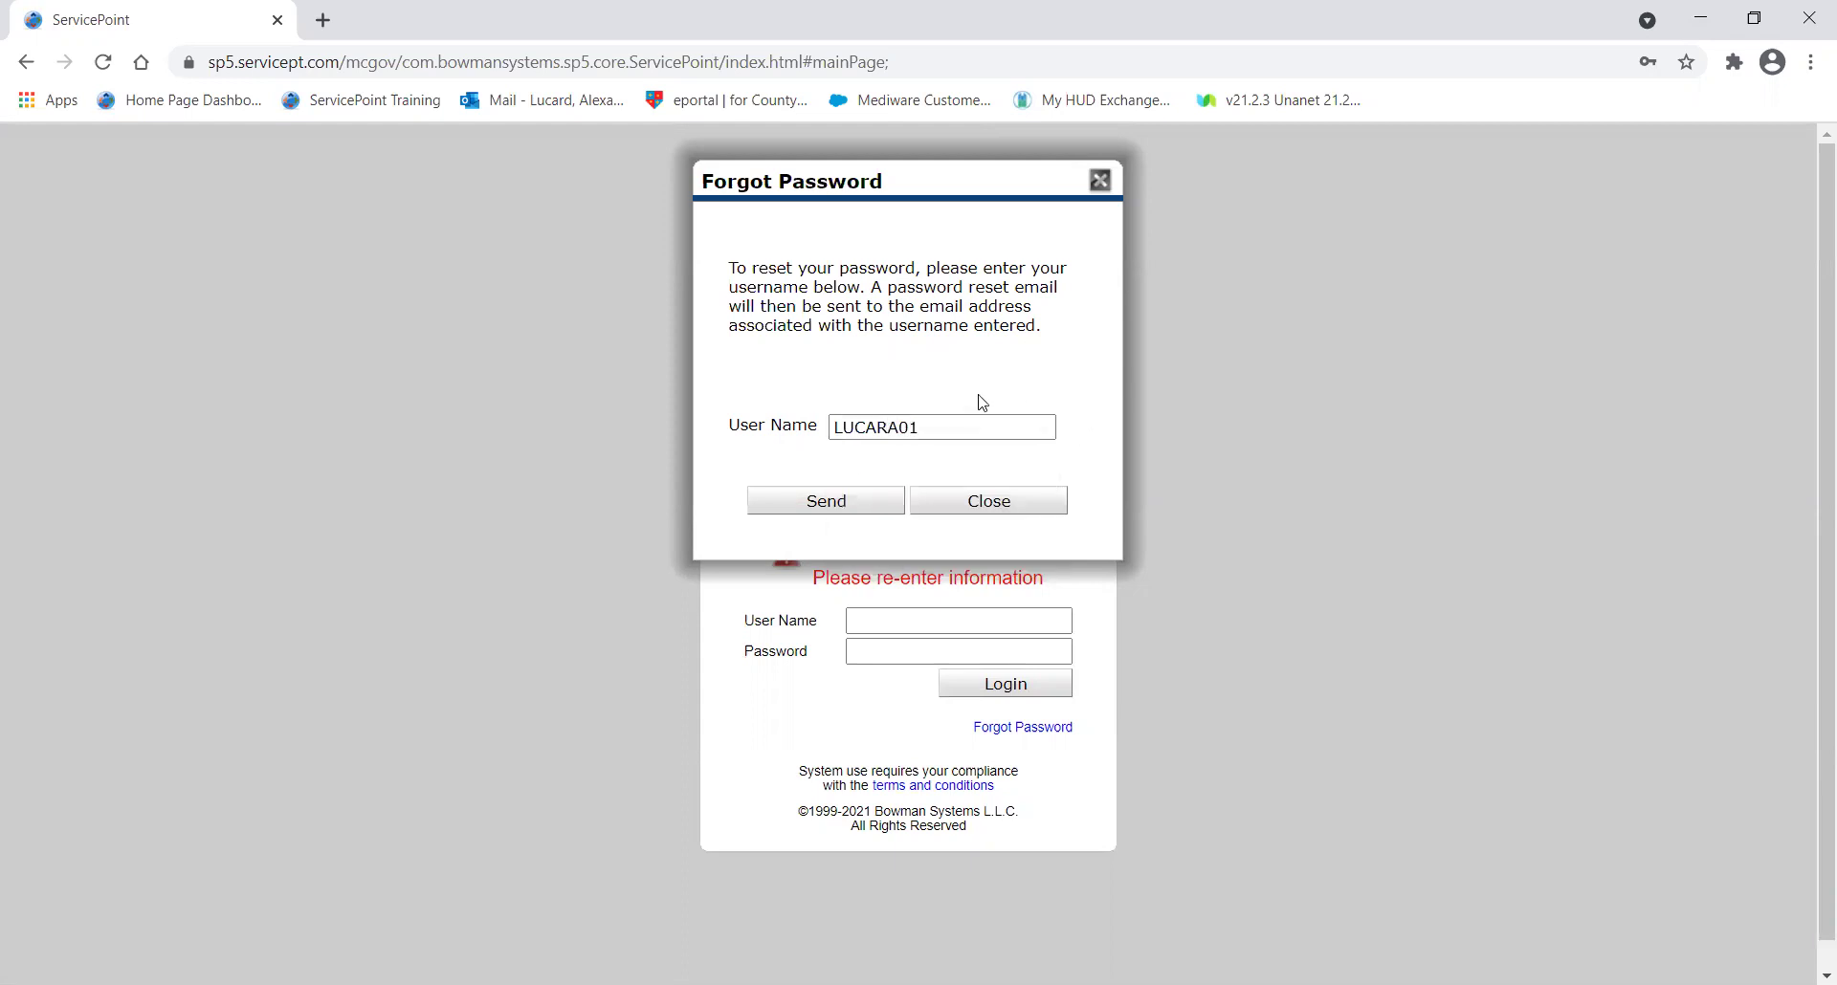
left_click(834, 503)
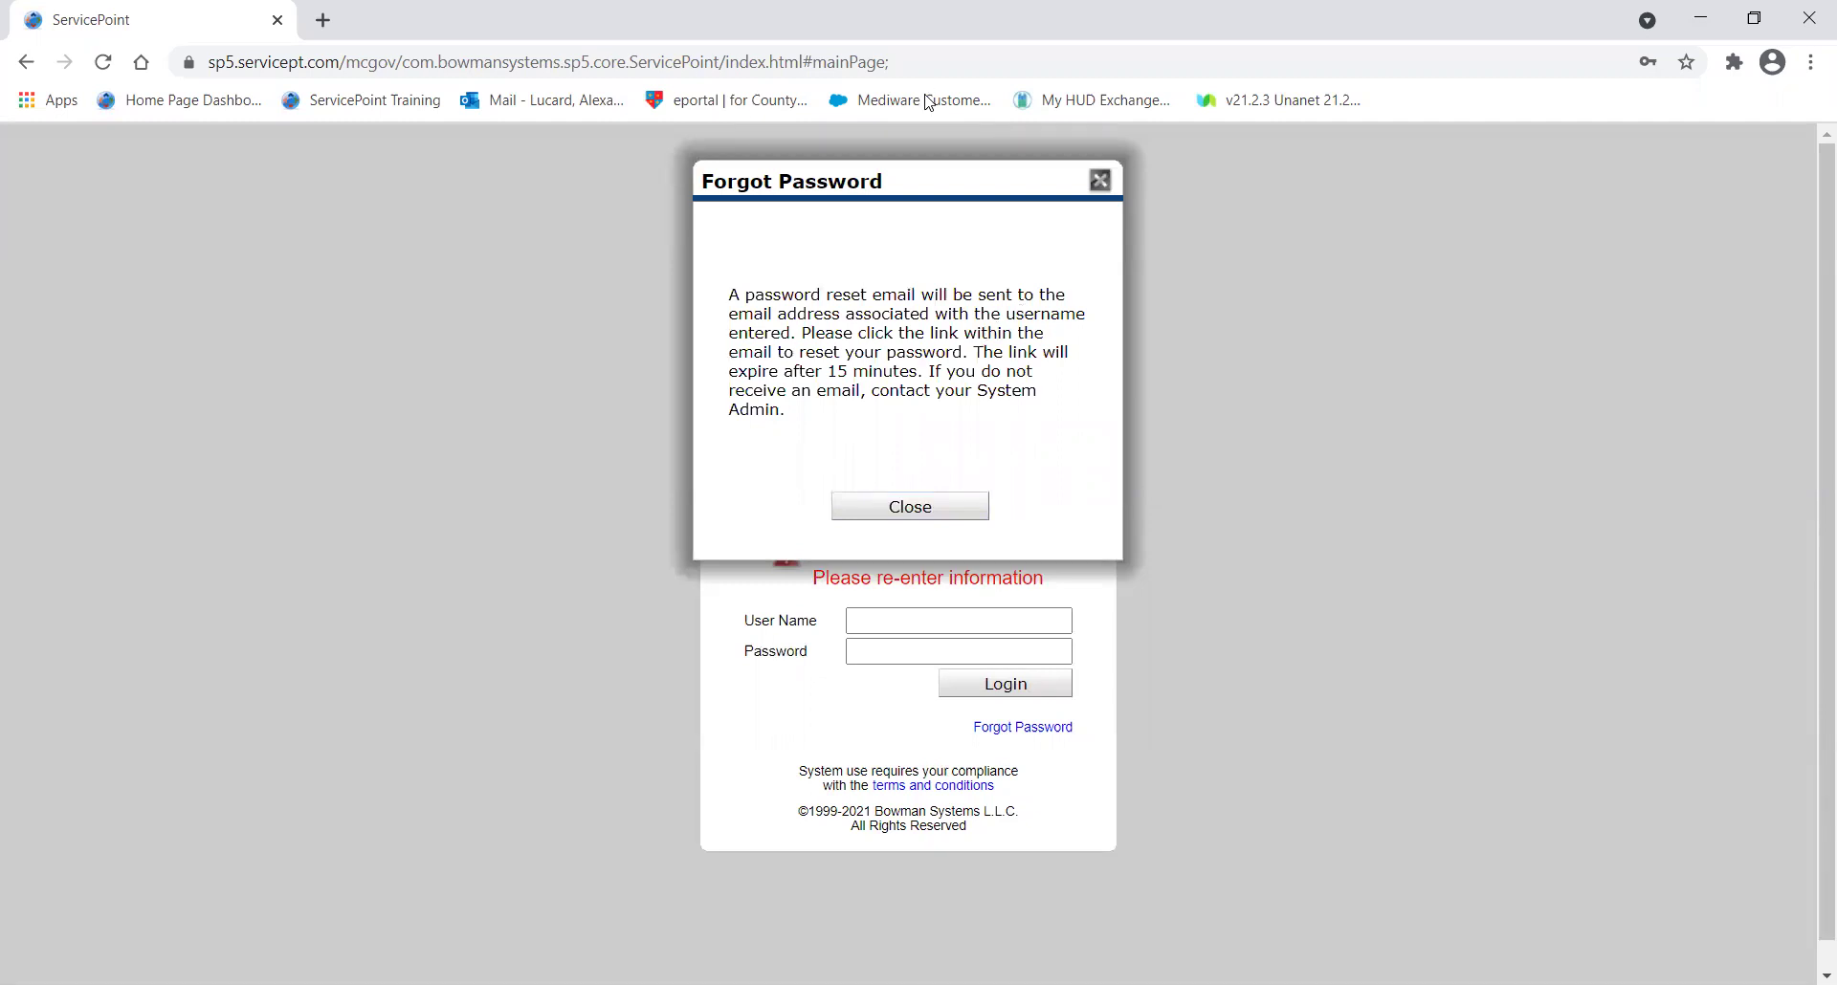
Point out the reset confirmation message, then close the Forgot Password dialog.
right_click(870, 412)
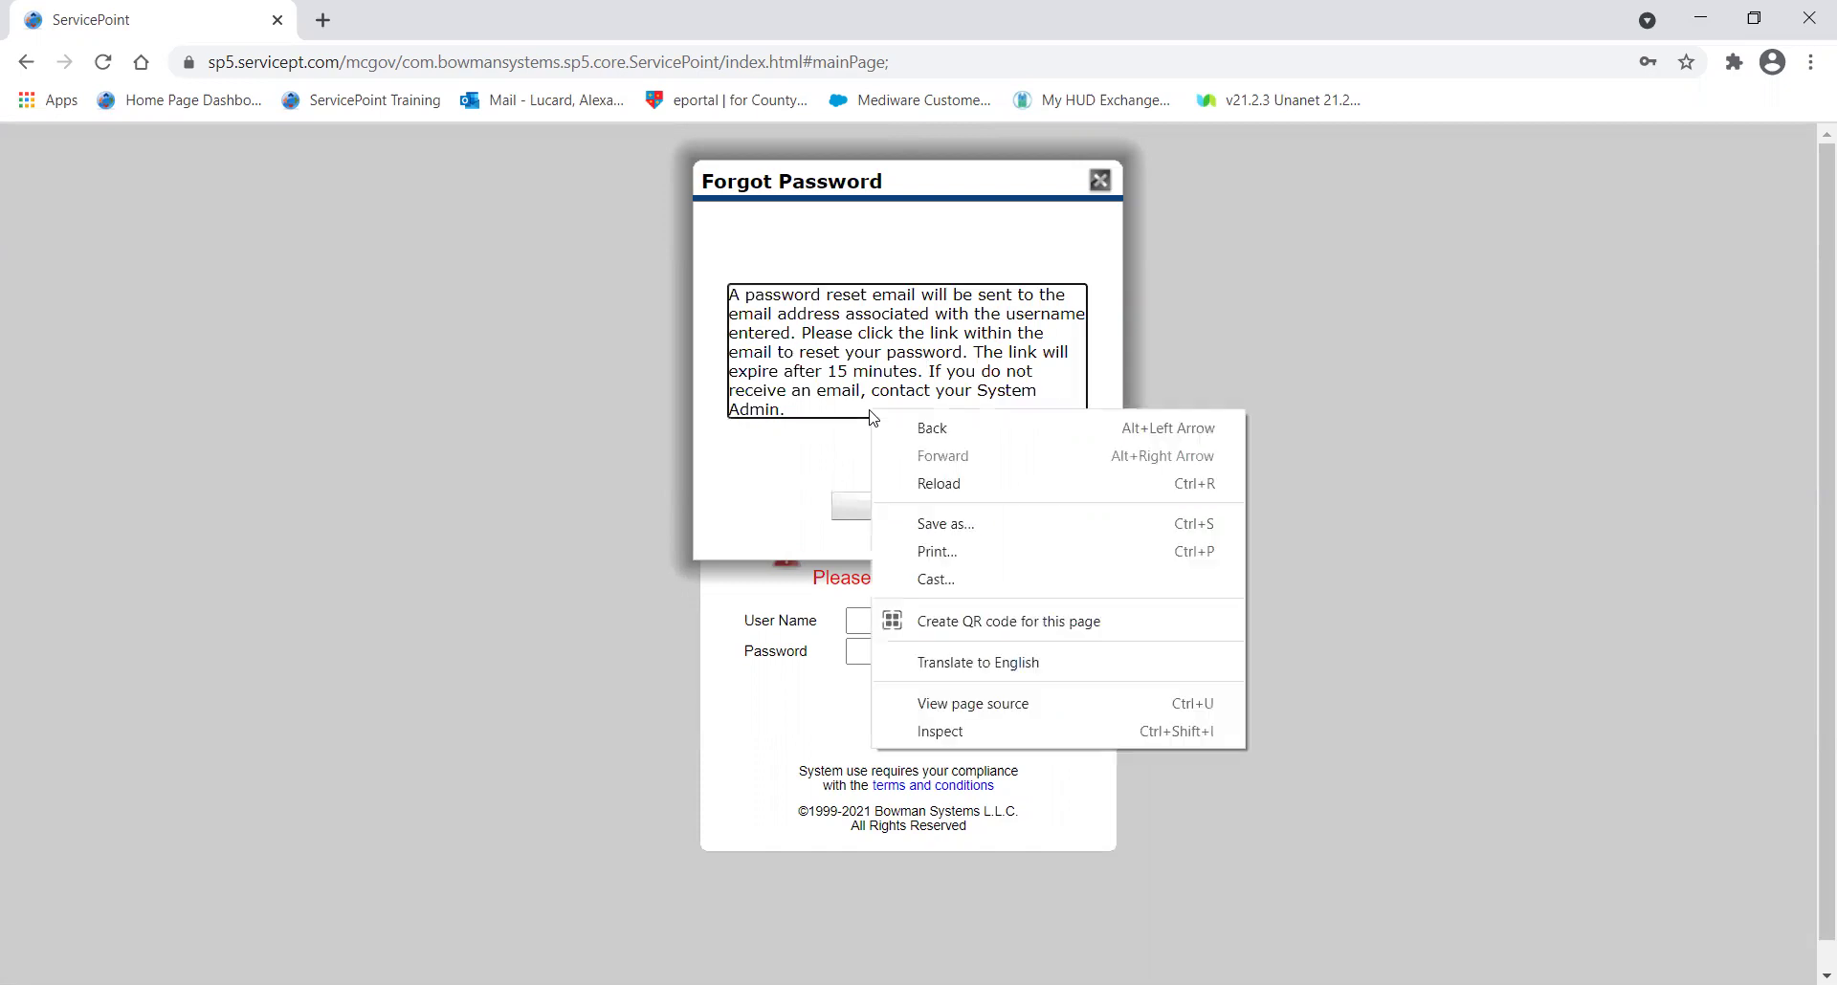
left_click(898, 327)
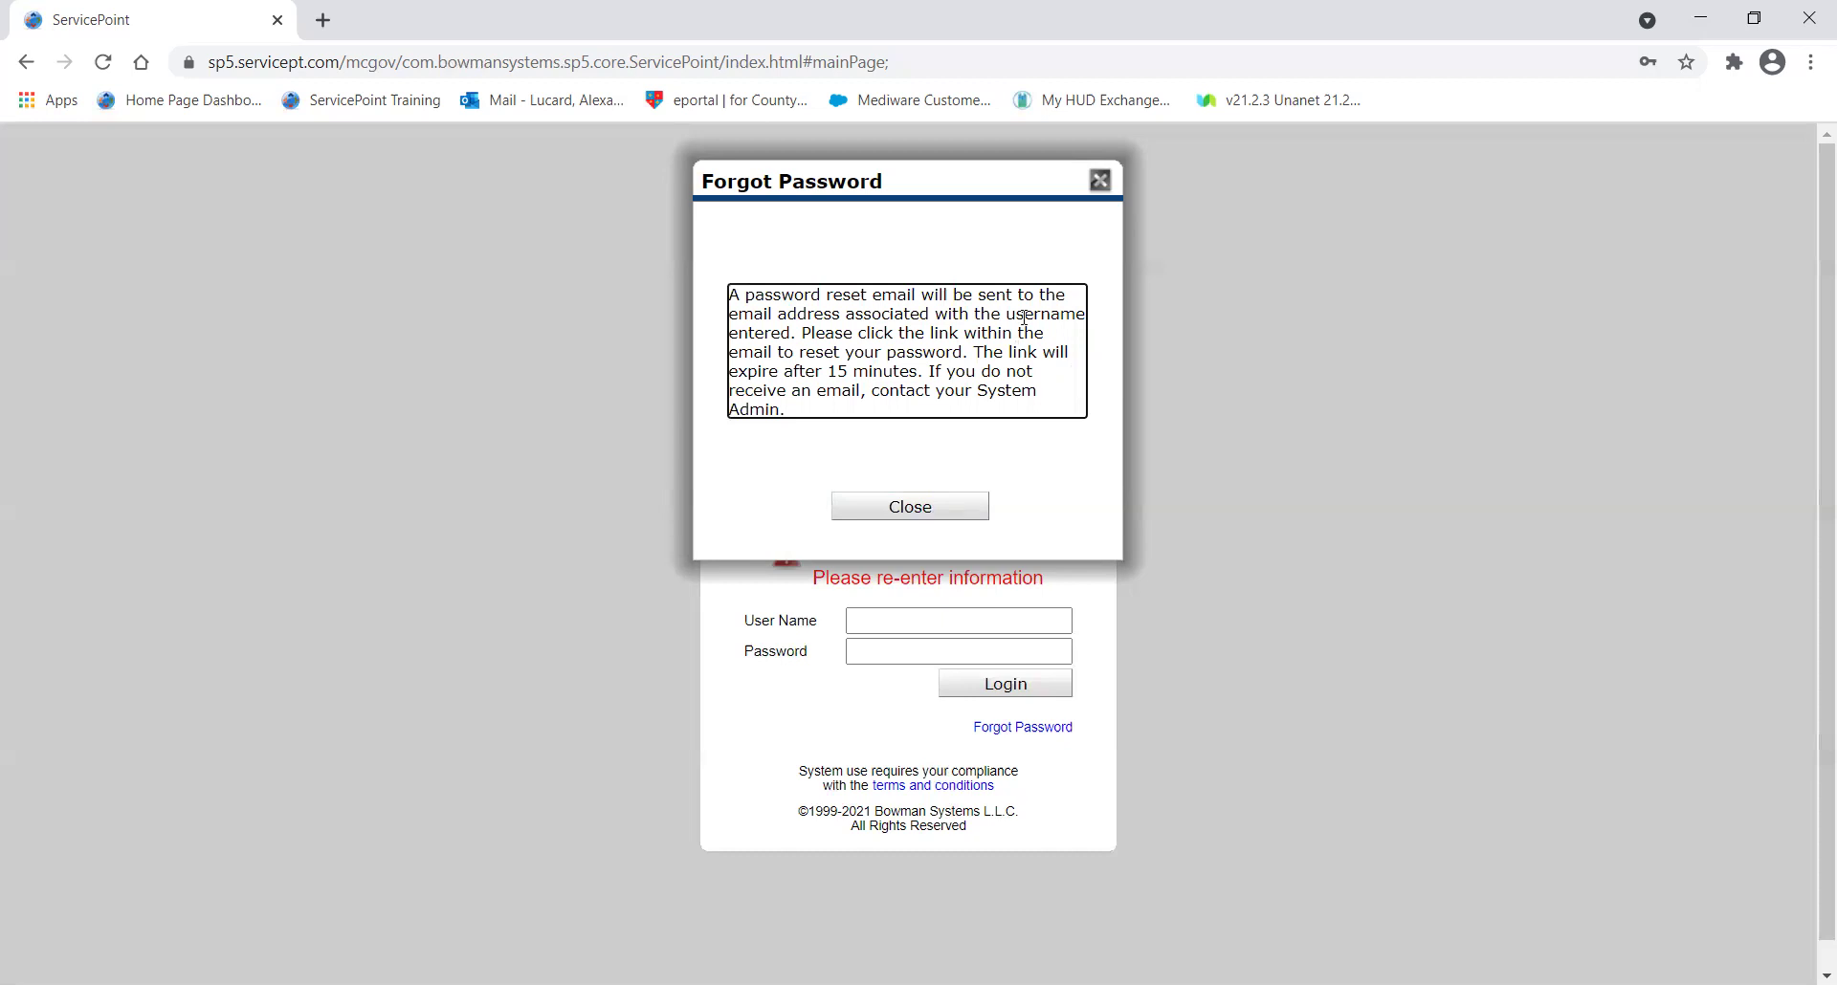
left_click(1102, 182)
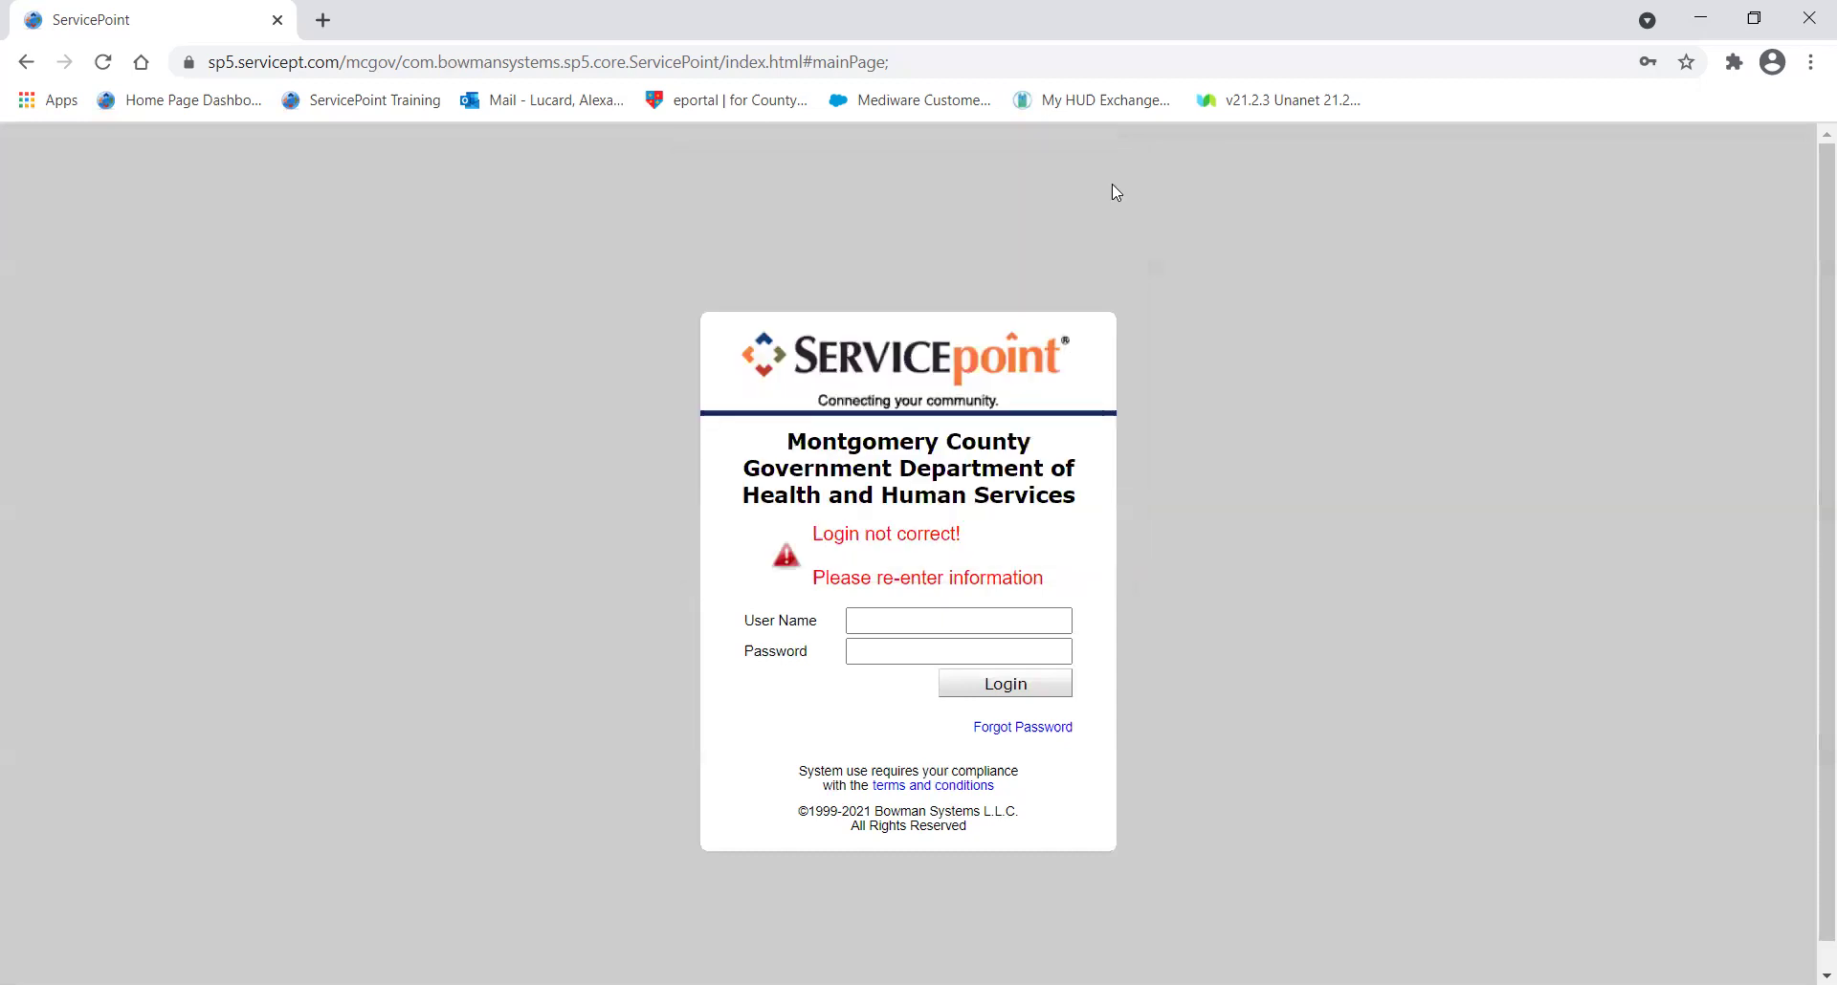
left_click(1029, 728)
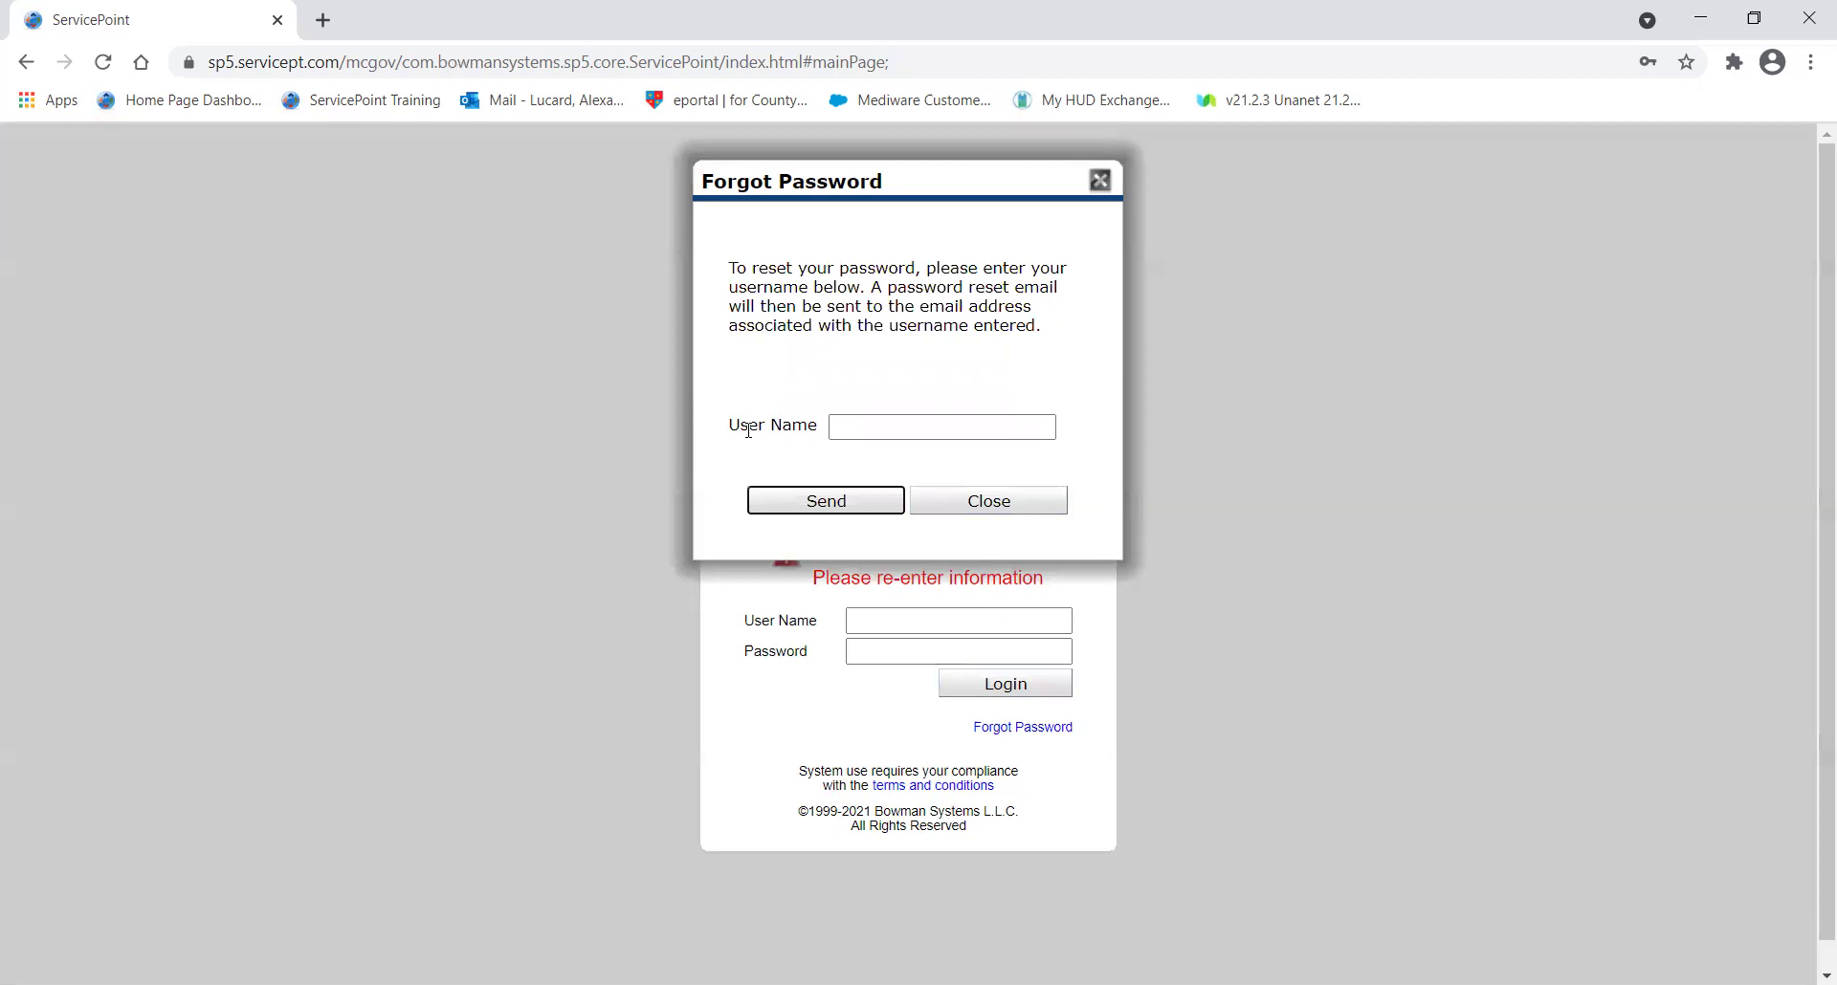
left_click(870, 428)
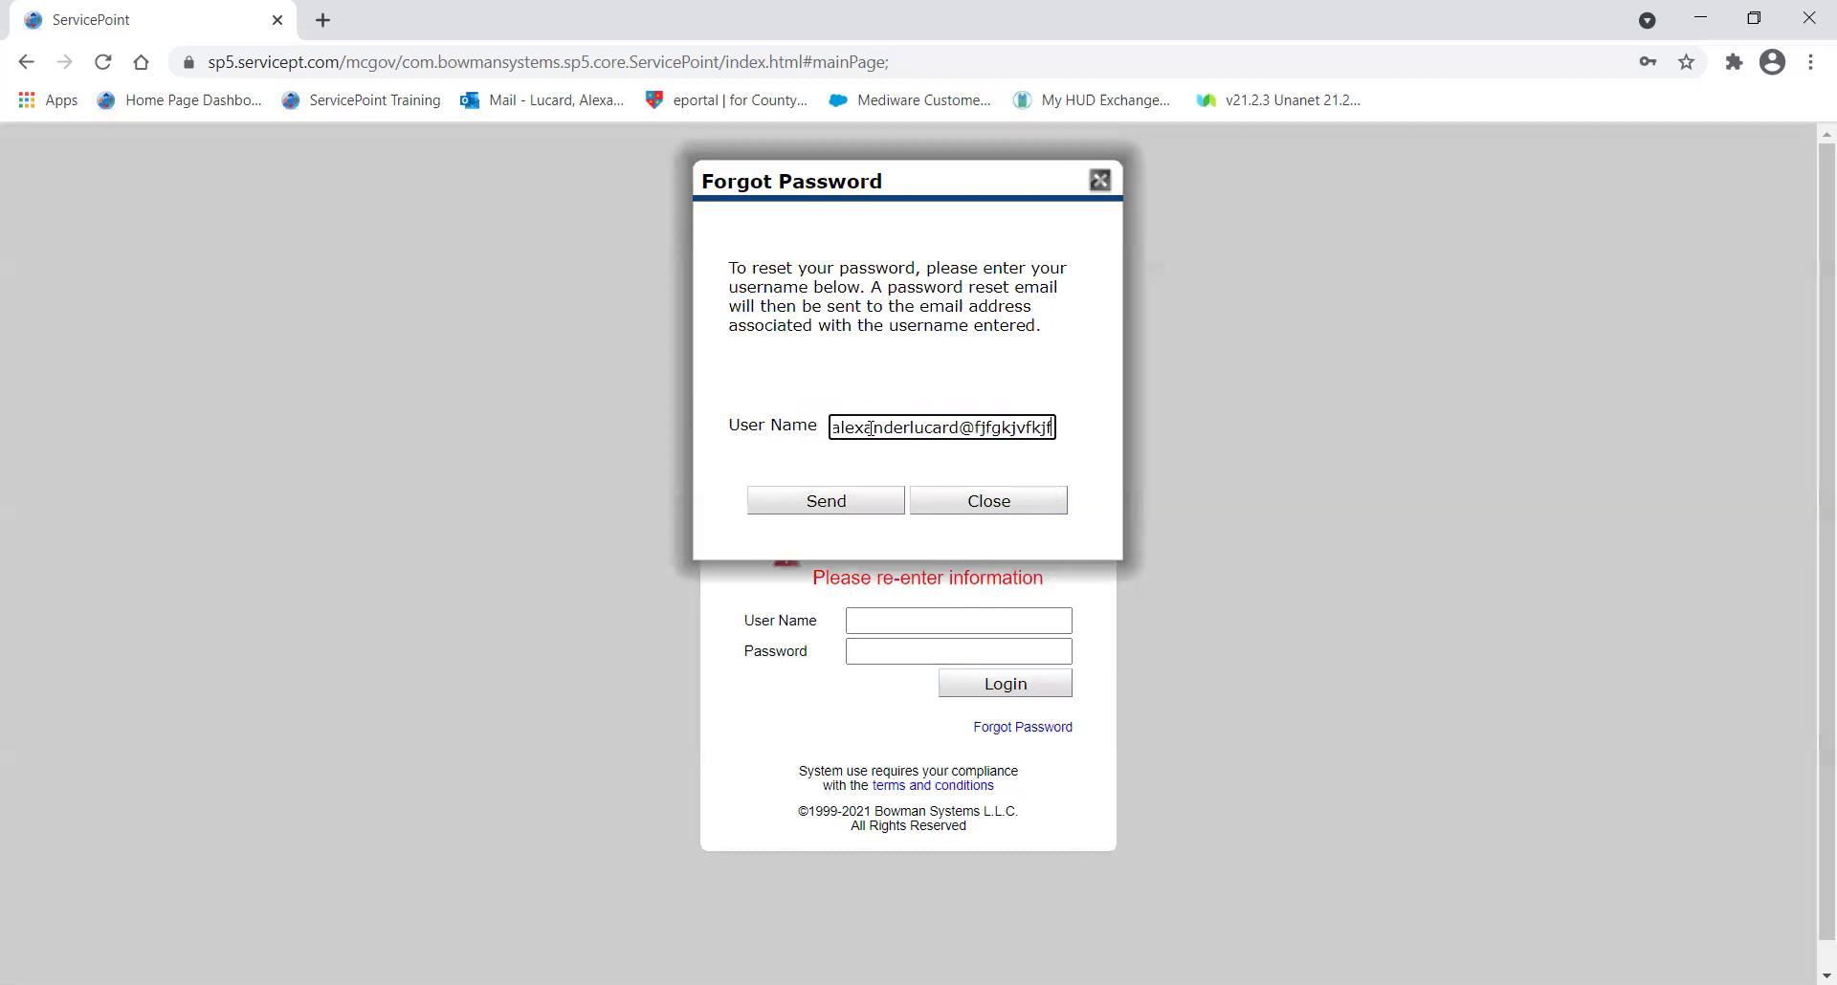
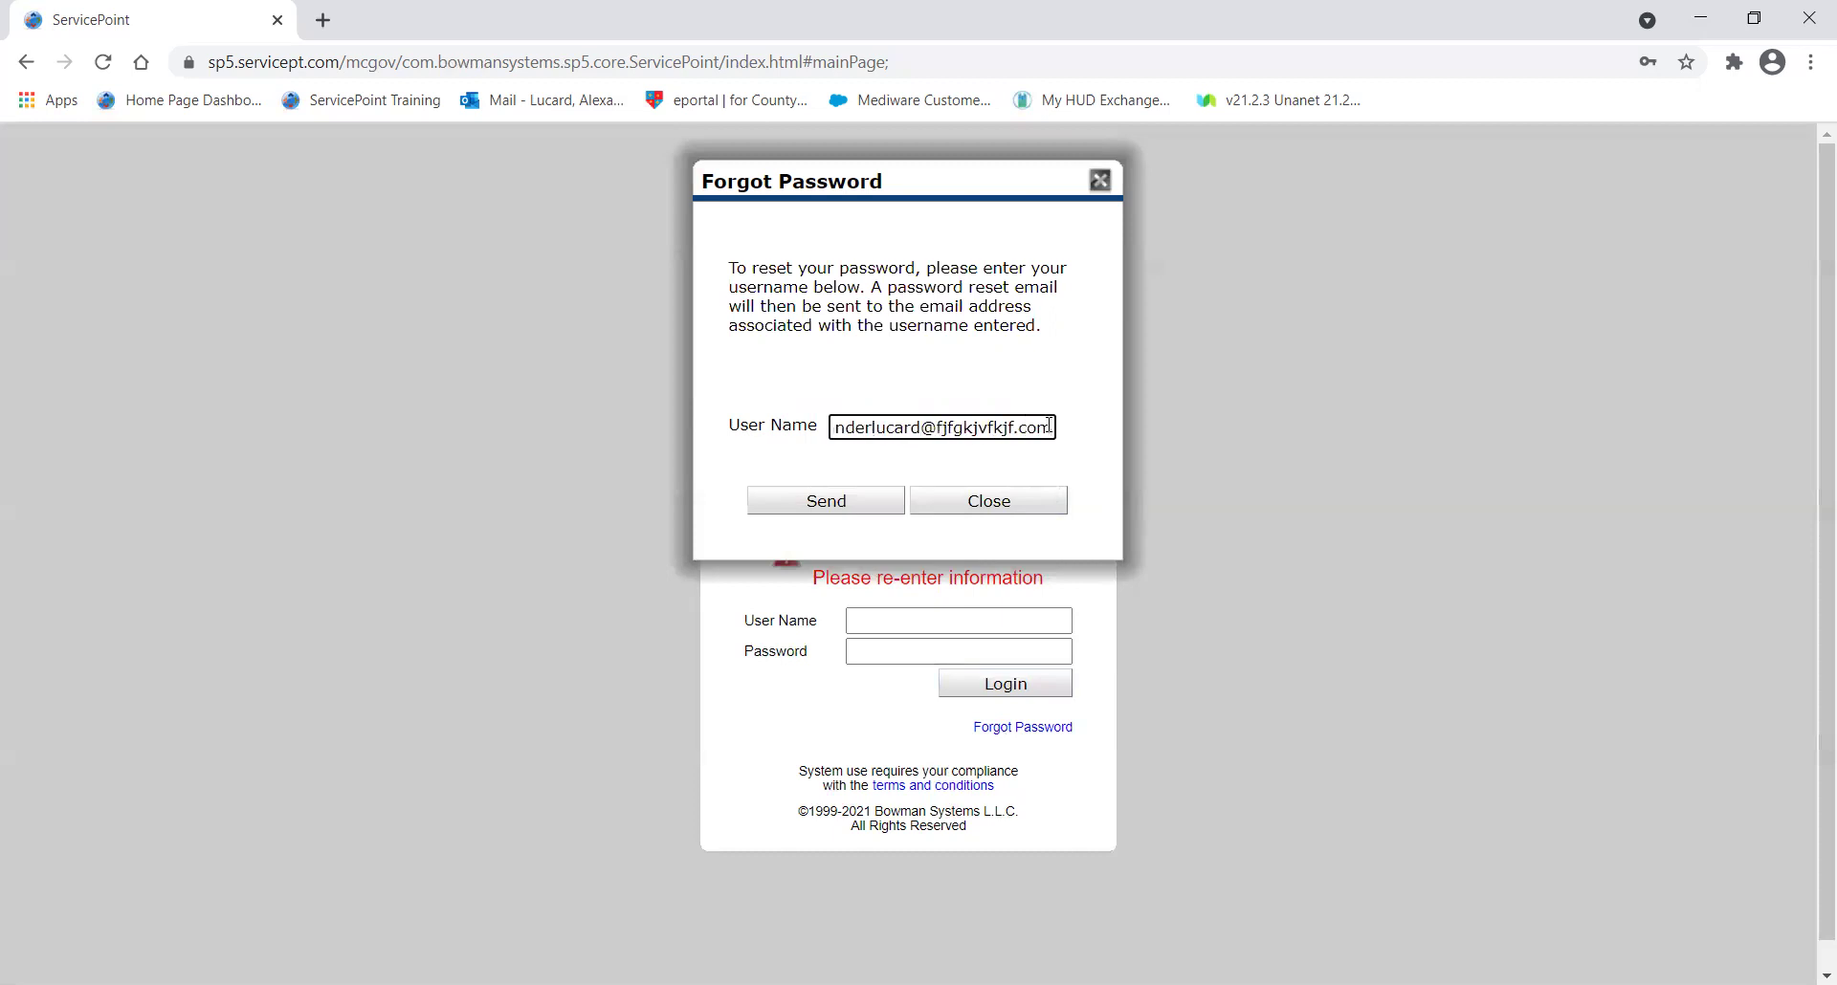
left_click_drag(1049, 425, 822, 437)
key("BackSpace")
left_click(867, 417)
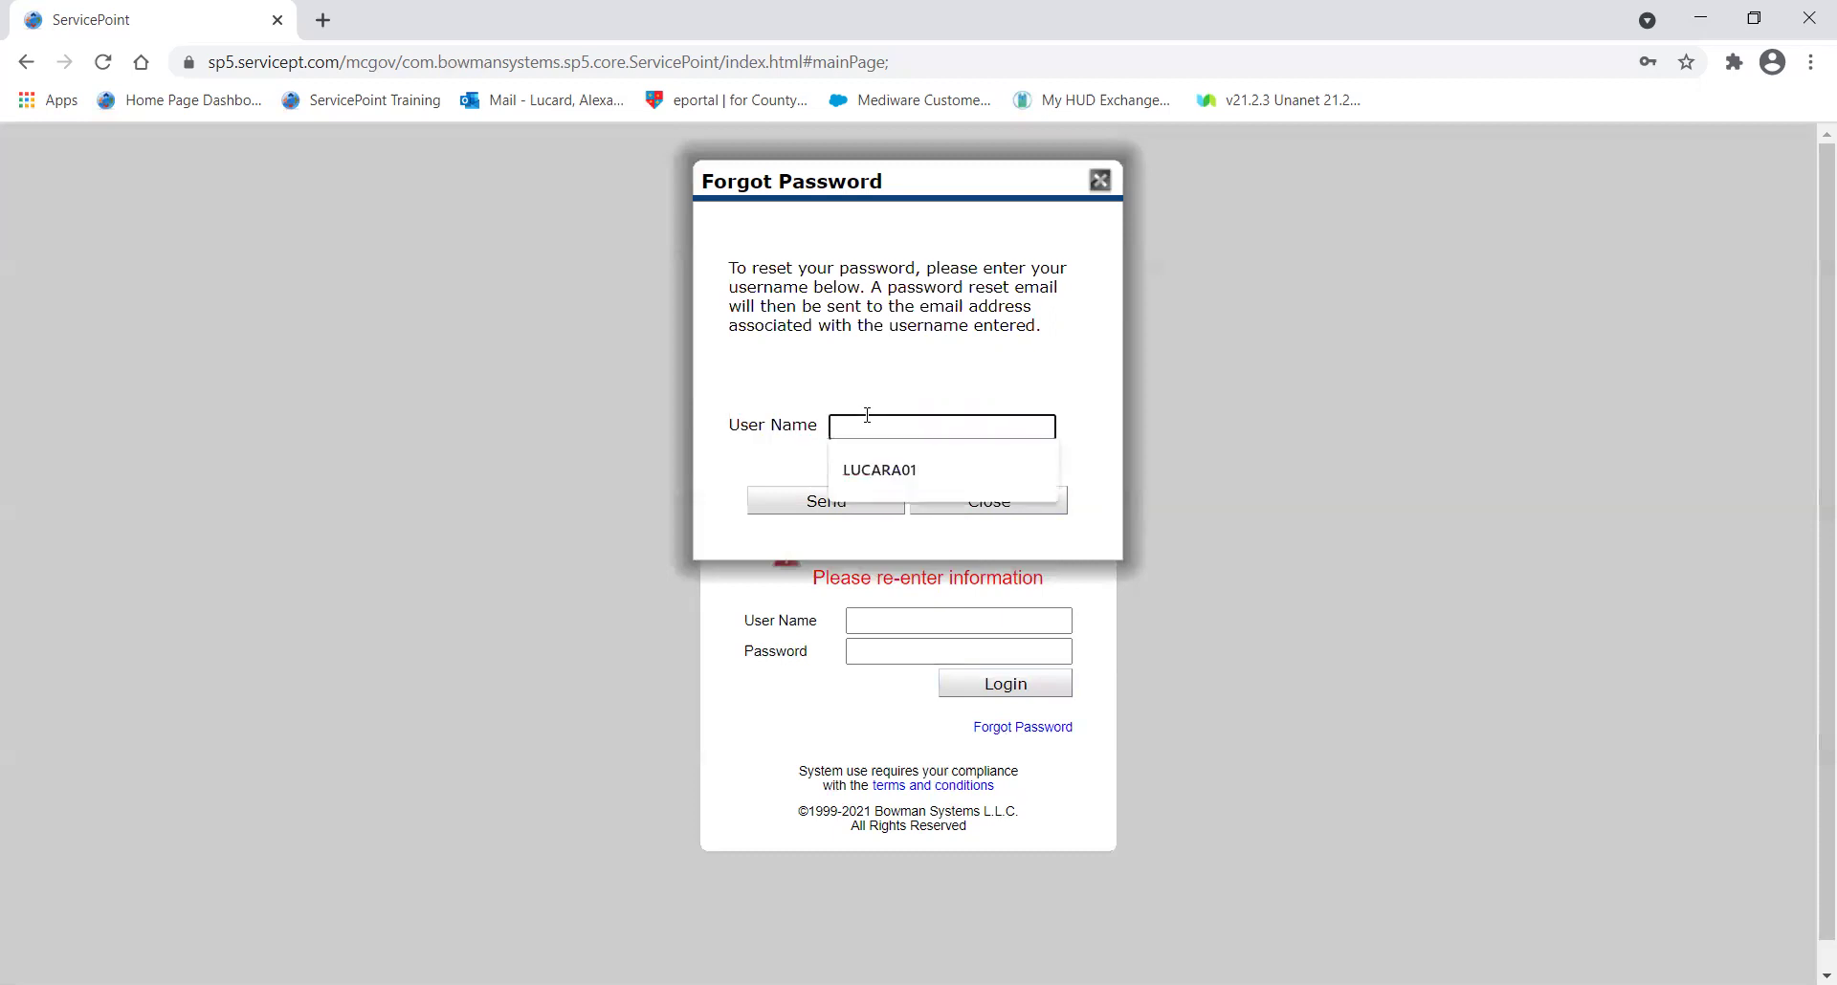
left_click(971, 356)
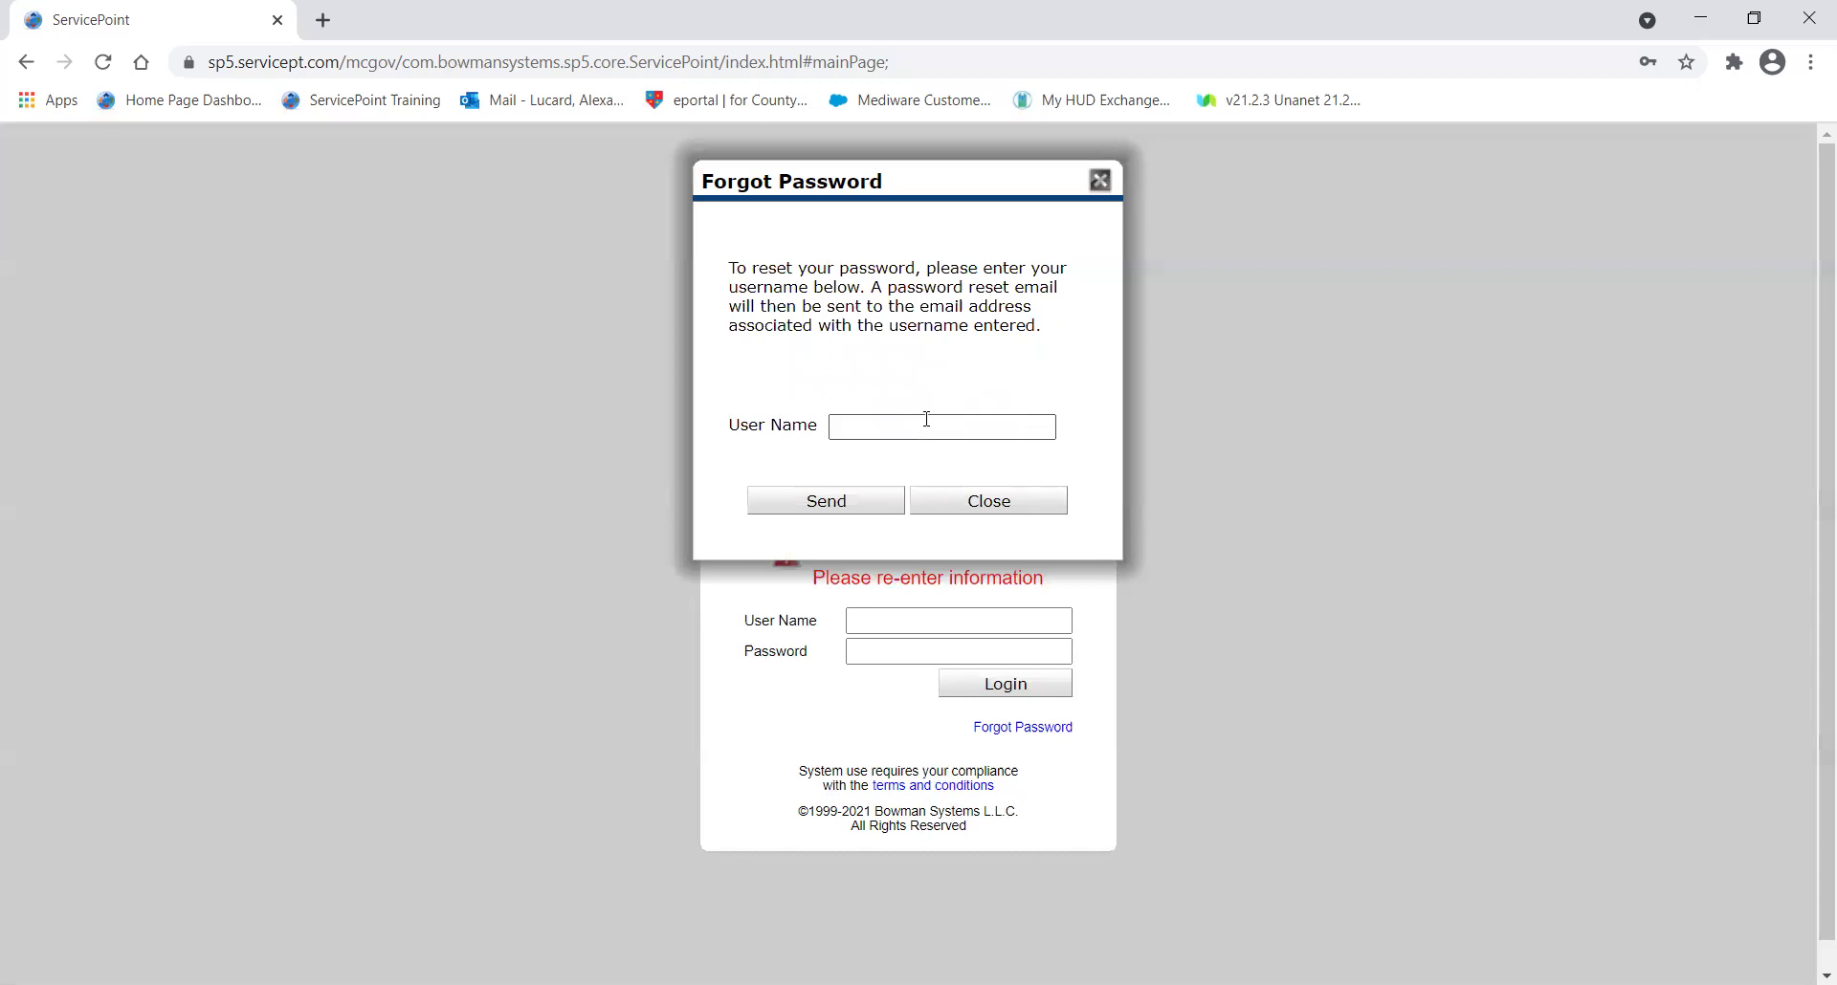
left_click(888, 426)
left_click(966, 336)
left_click(866, 429)
left_click(941, 353)
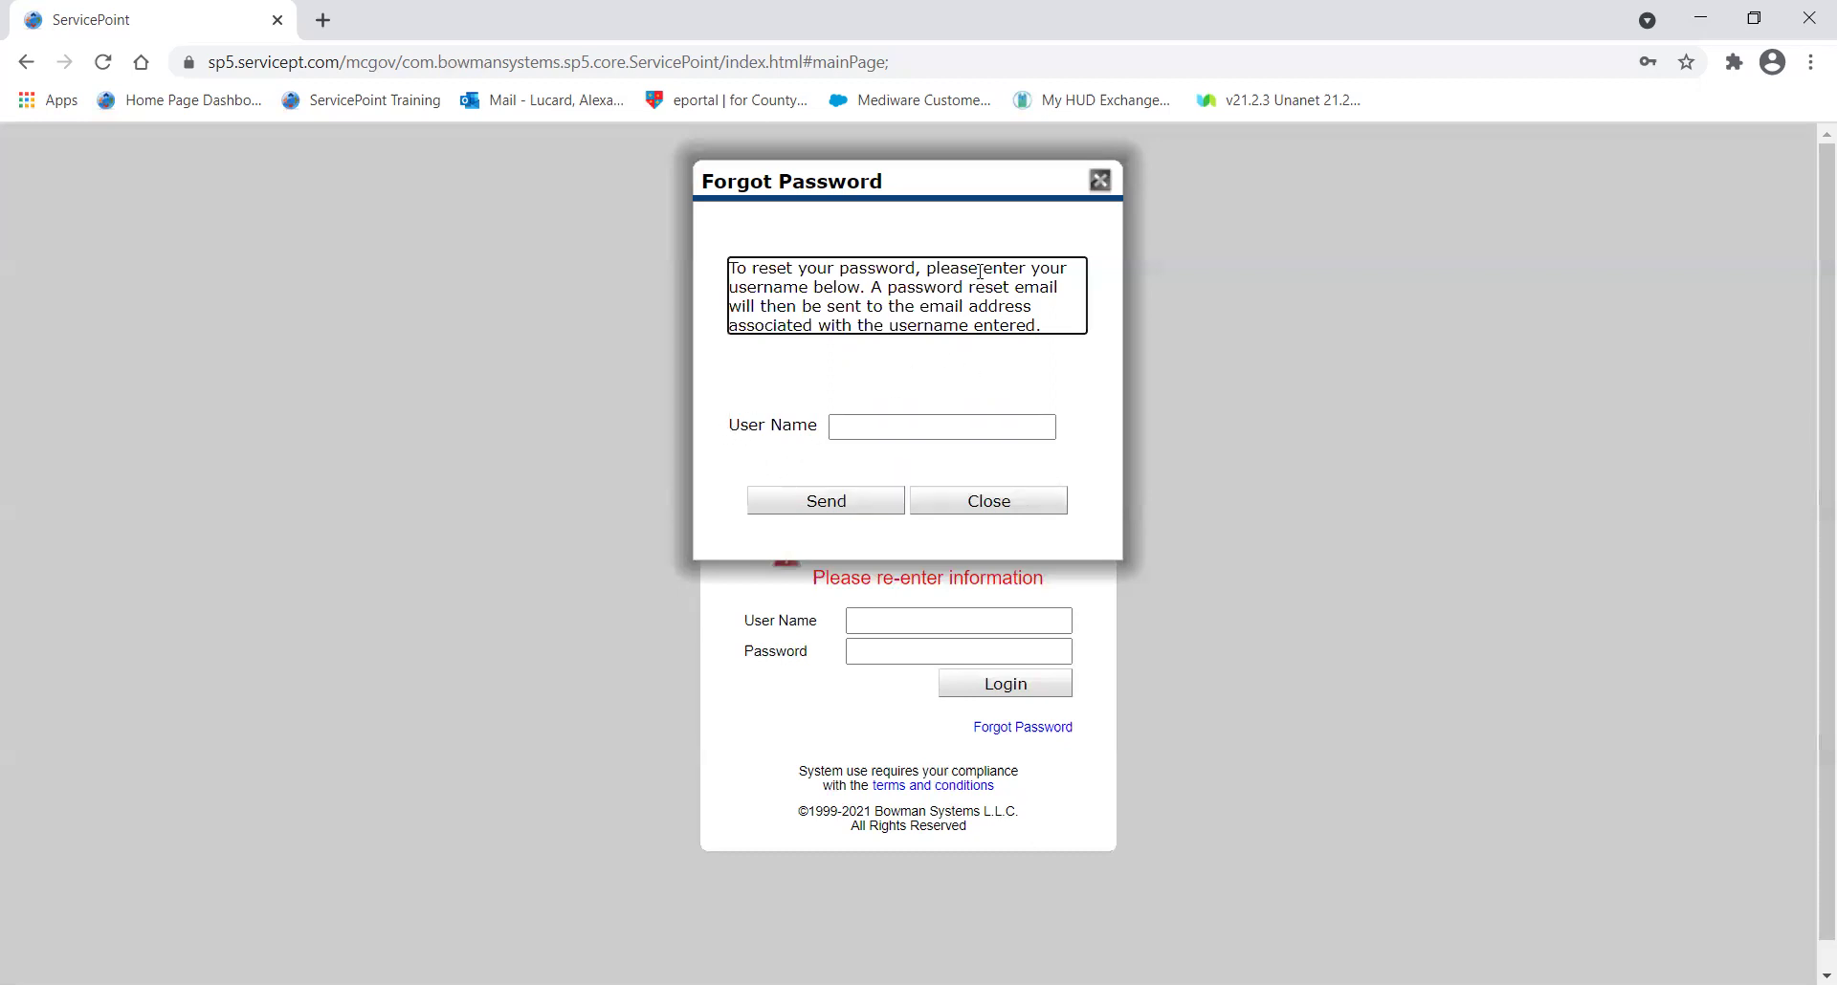
left_click(870, 427)
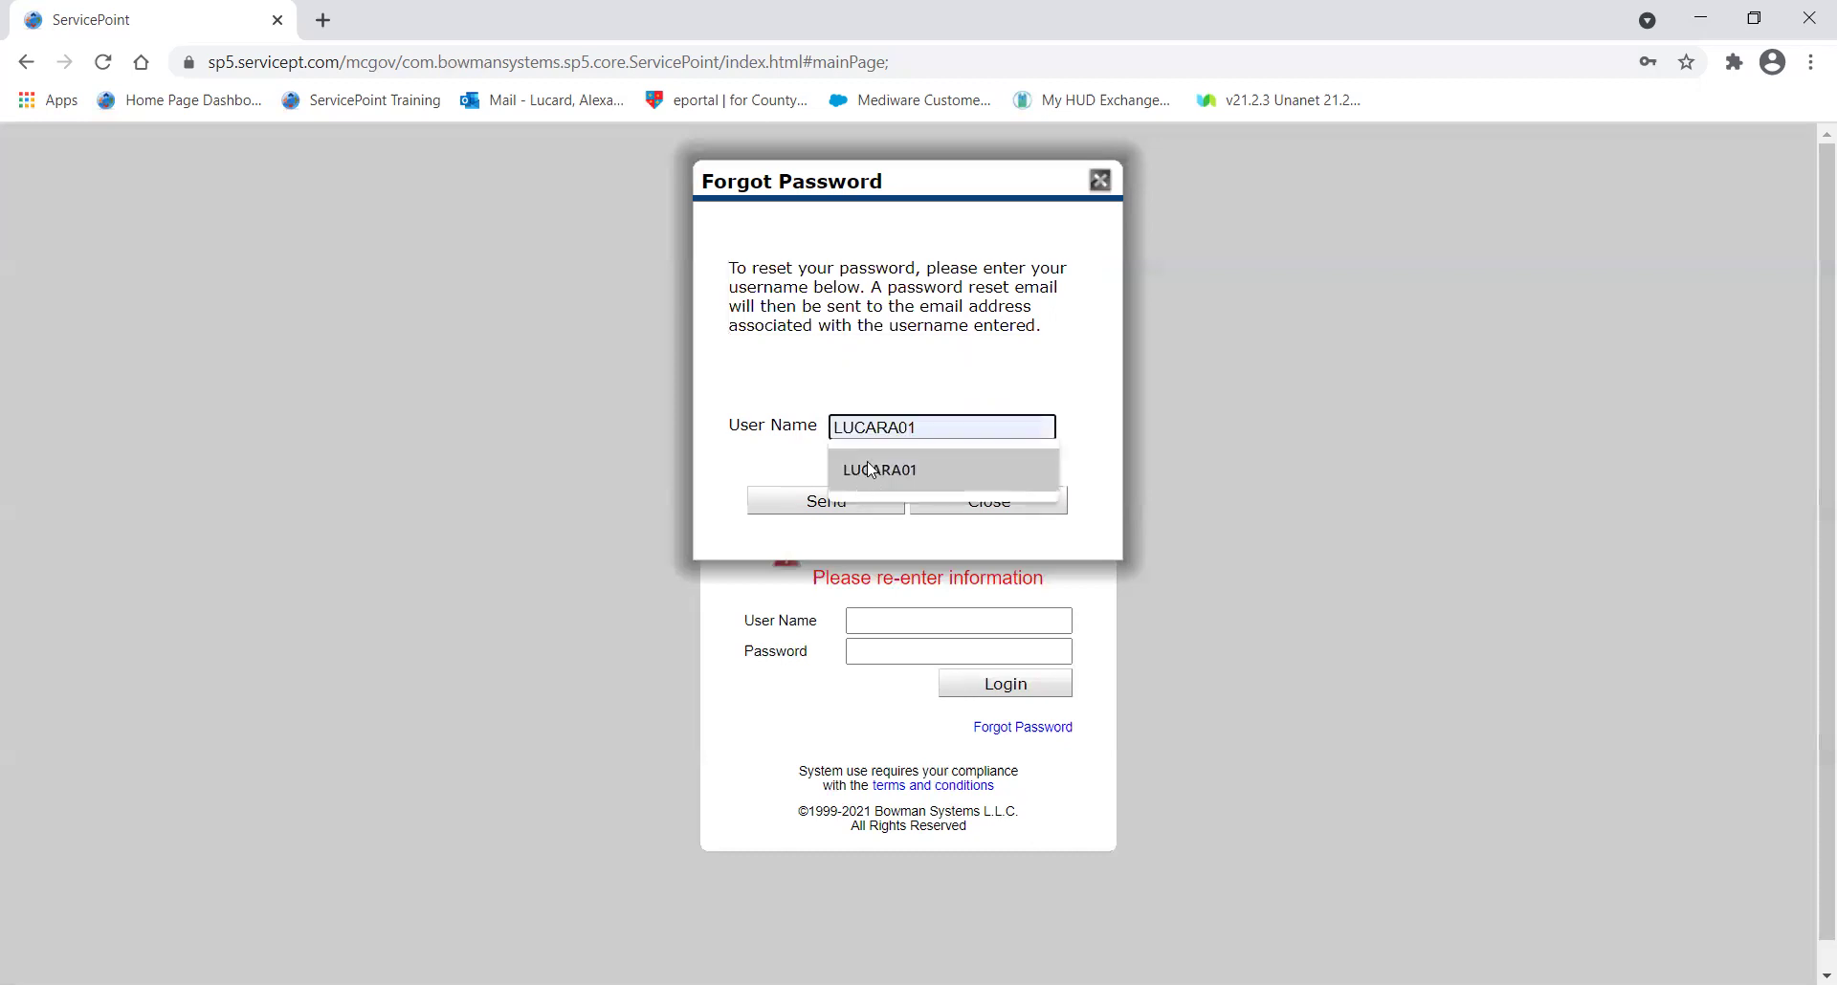
left_click(826, 504)
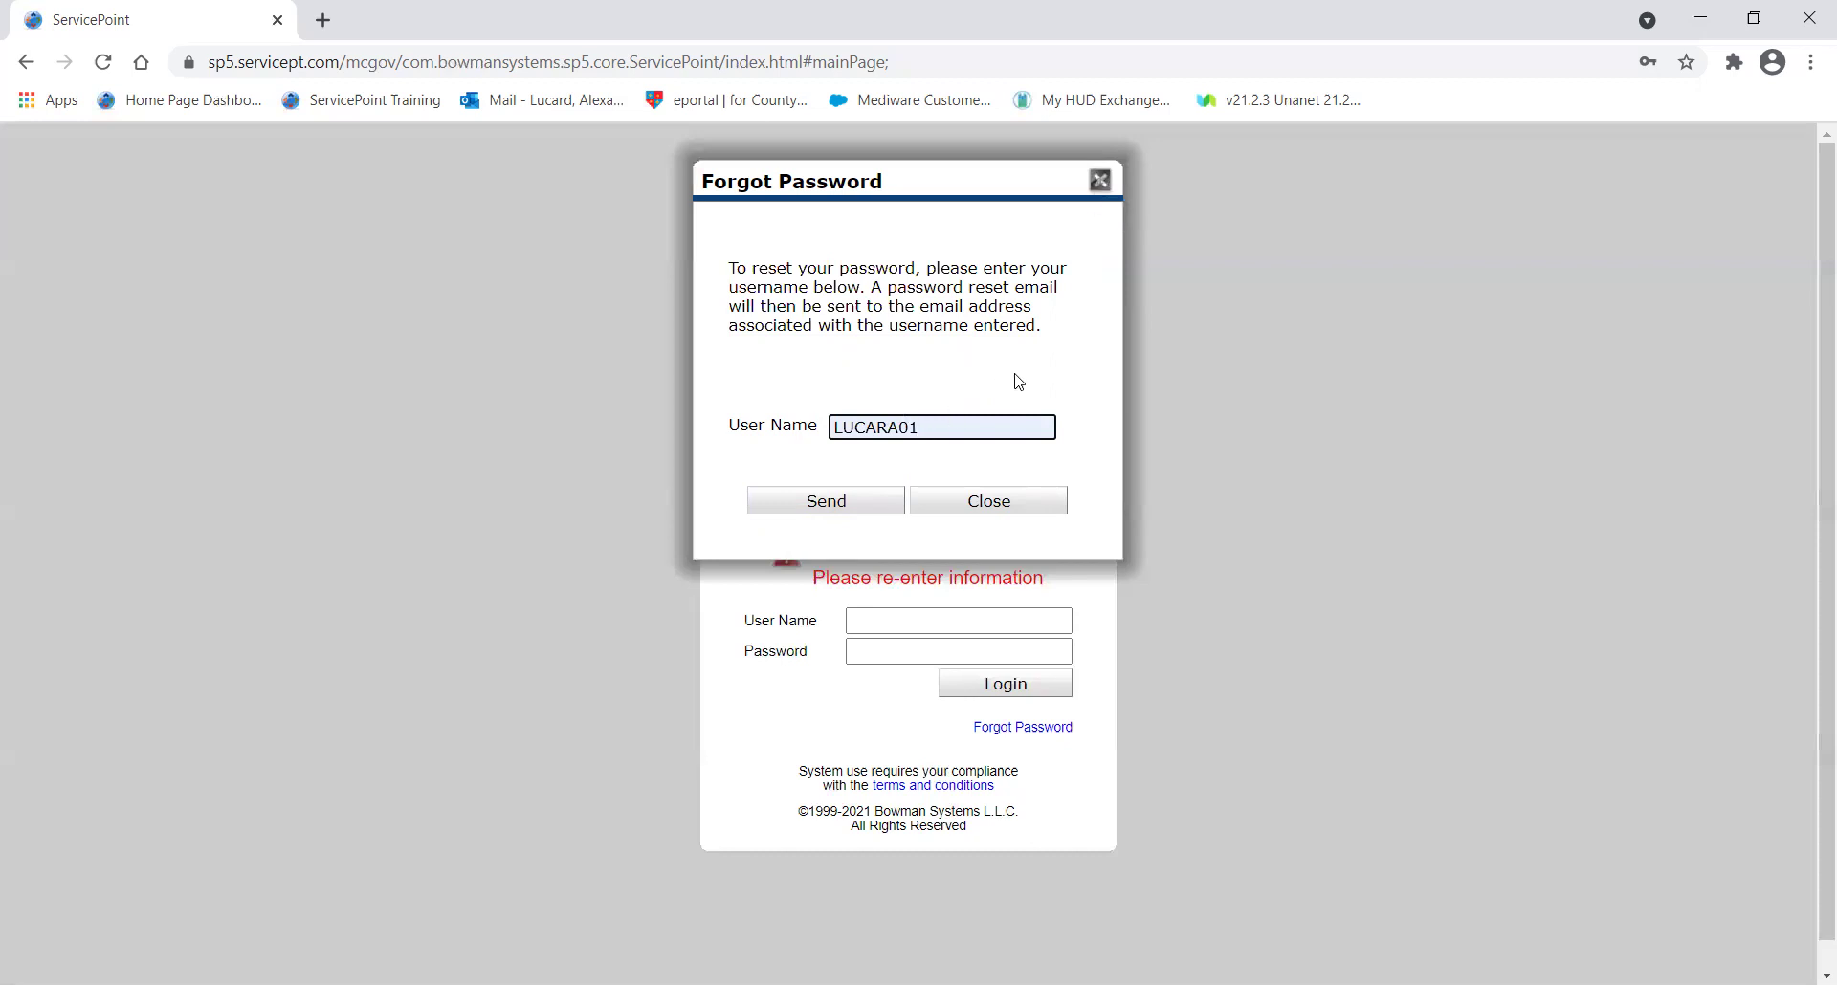
left_click(1099, 180)
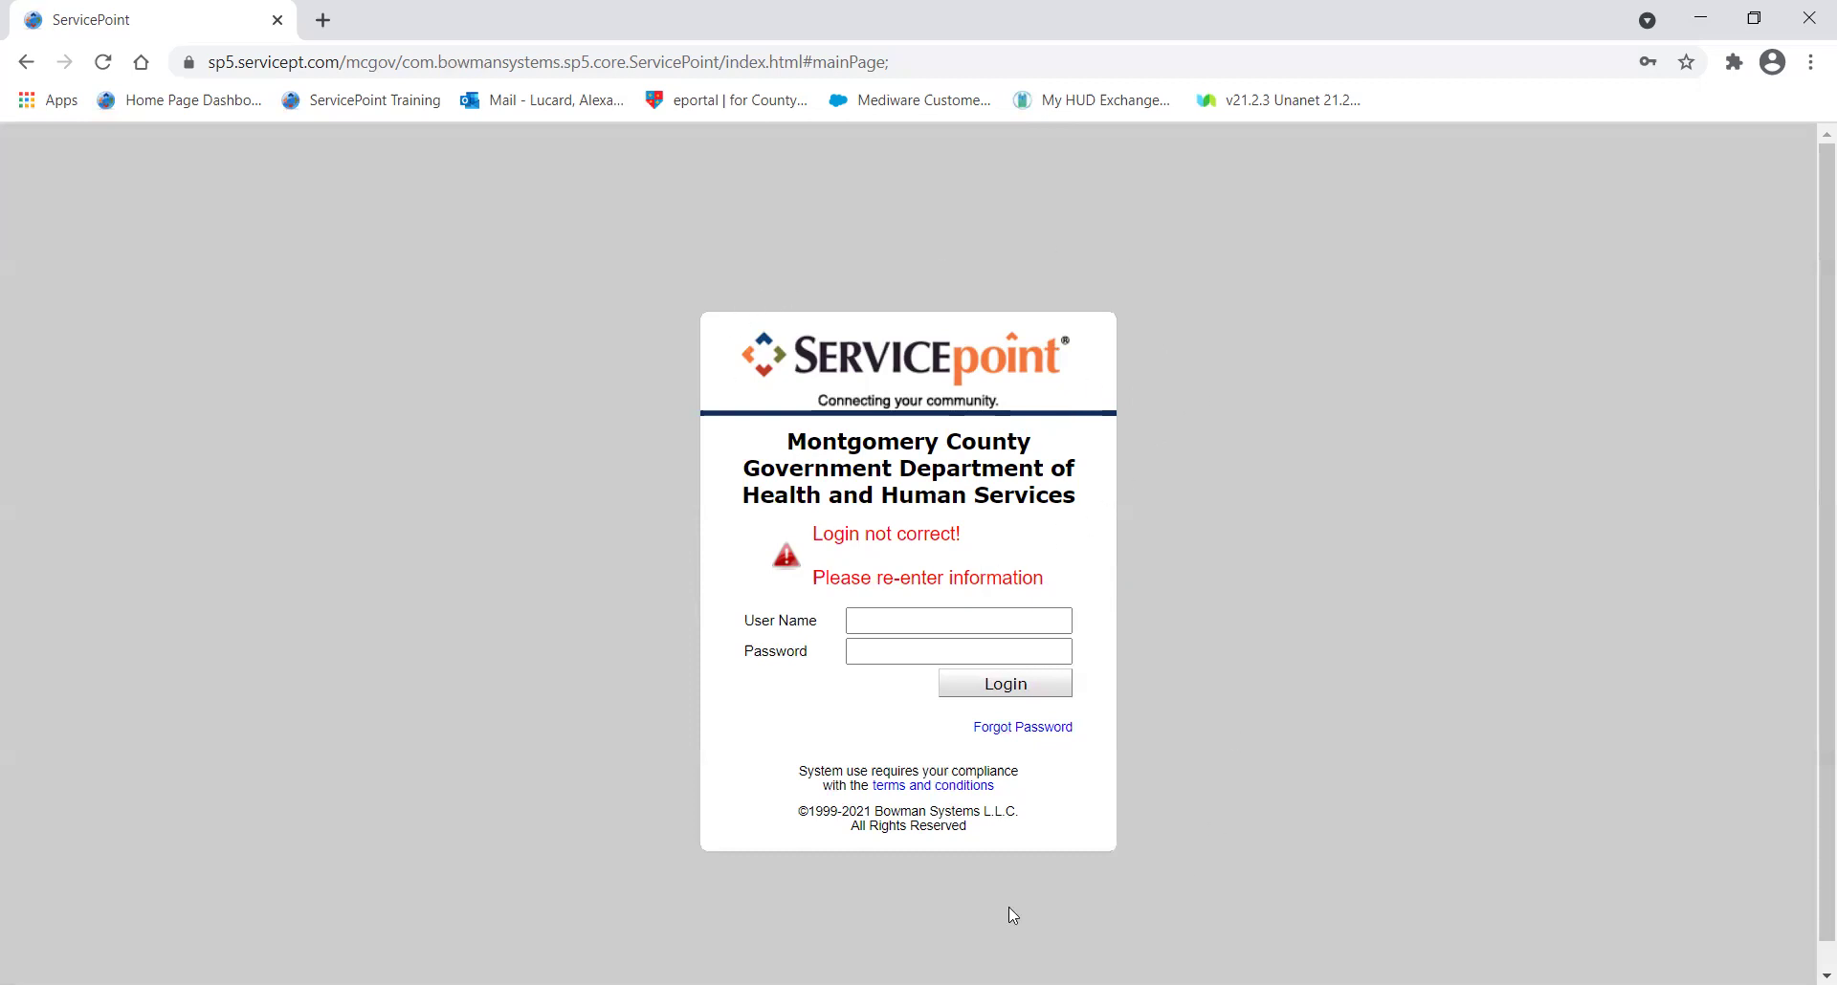
Log in using the browser's saved user name and password.
left_click(872, 620)
left_click(907, 691)
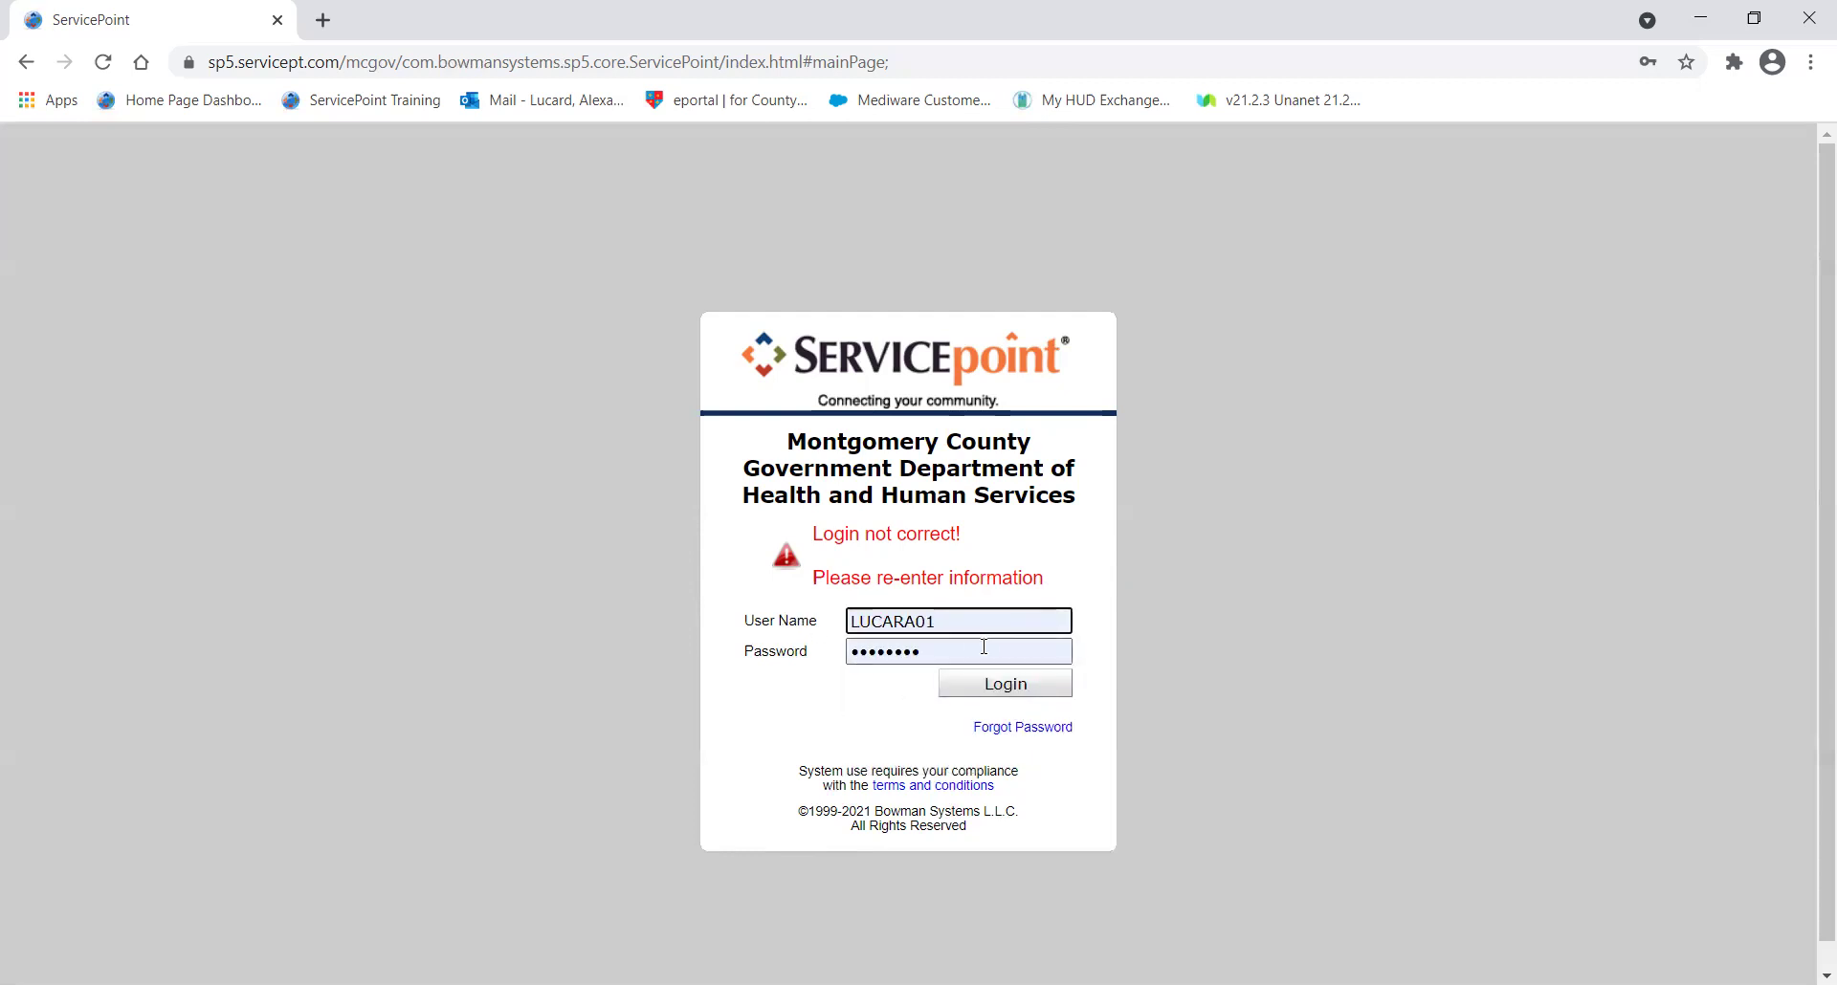
left_click(985, 686)
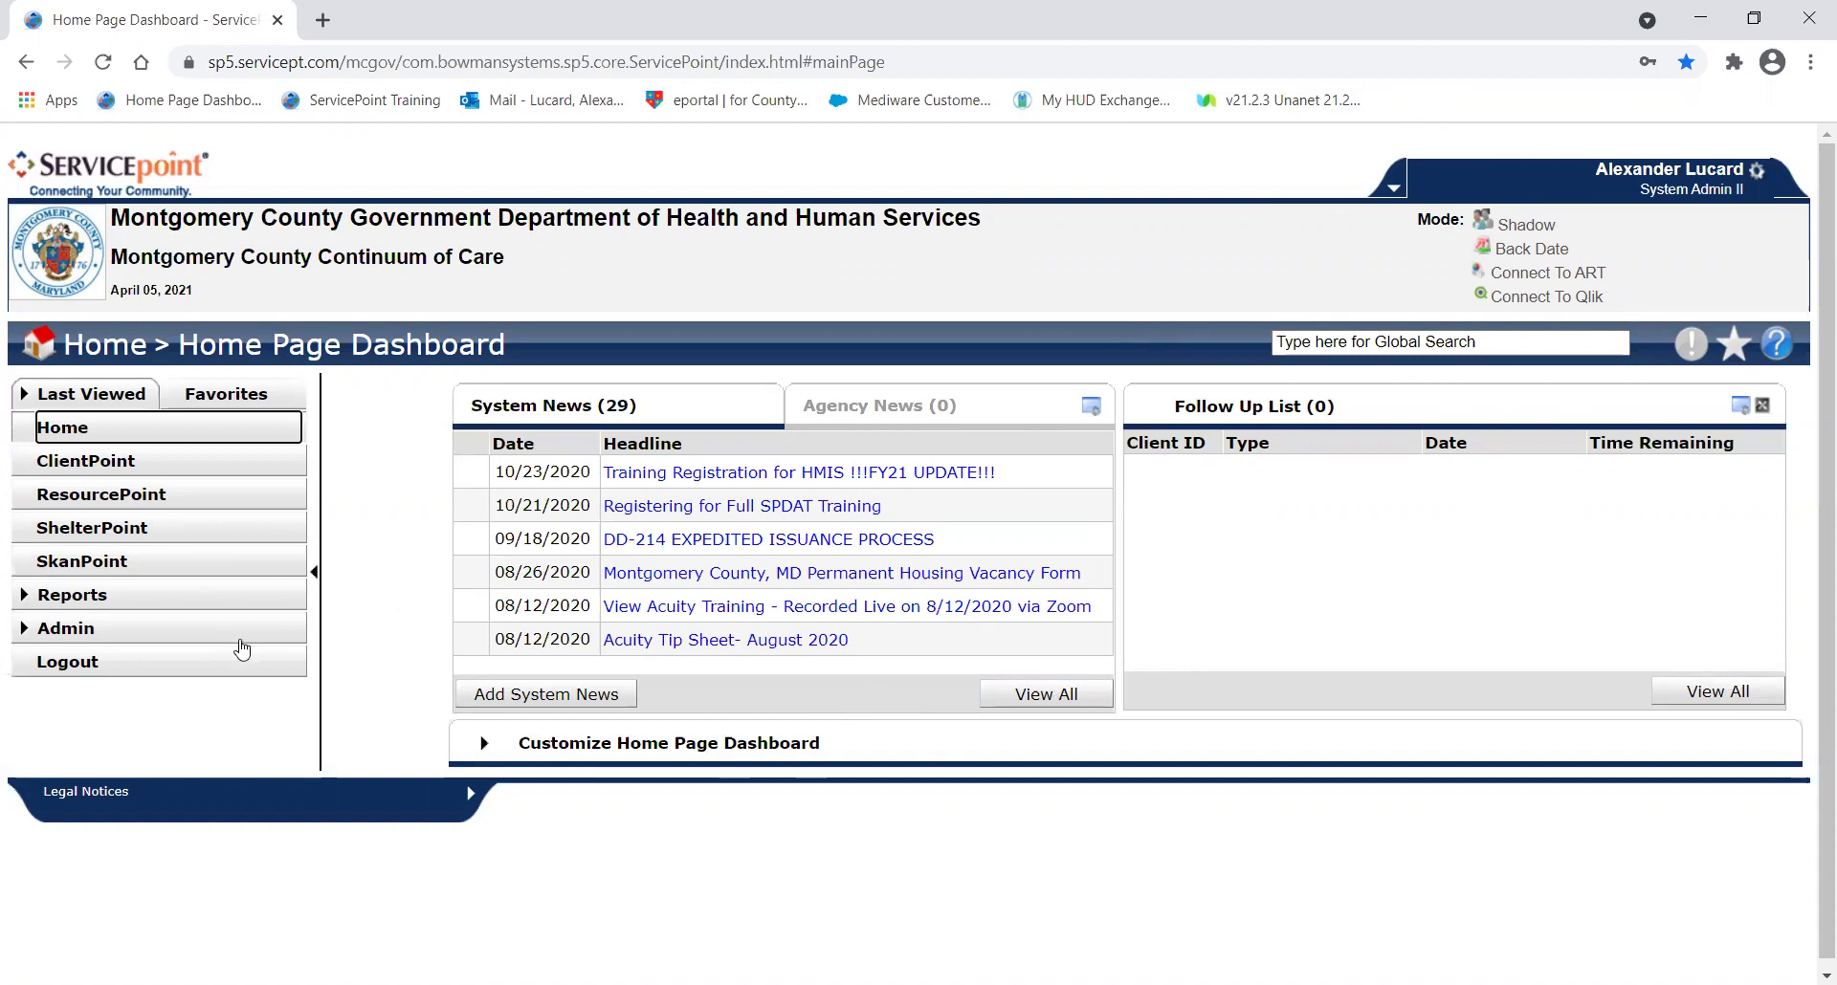
Choose Logout from the Home Page Dashboard's left navigation panel.
left_click(199, 670)
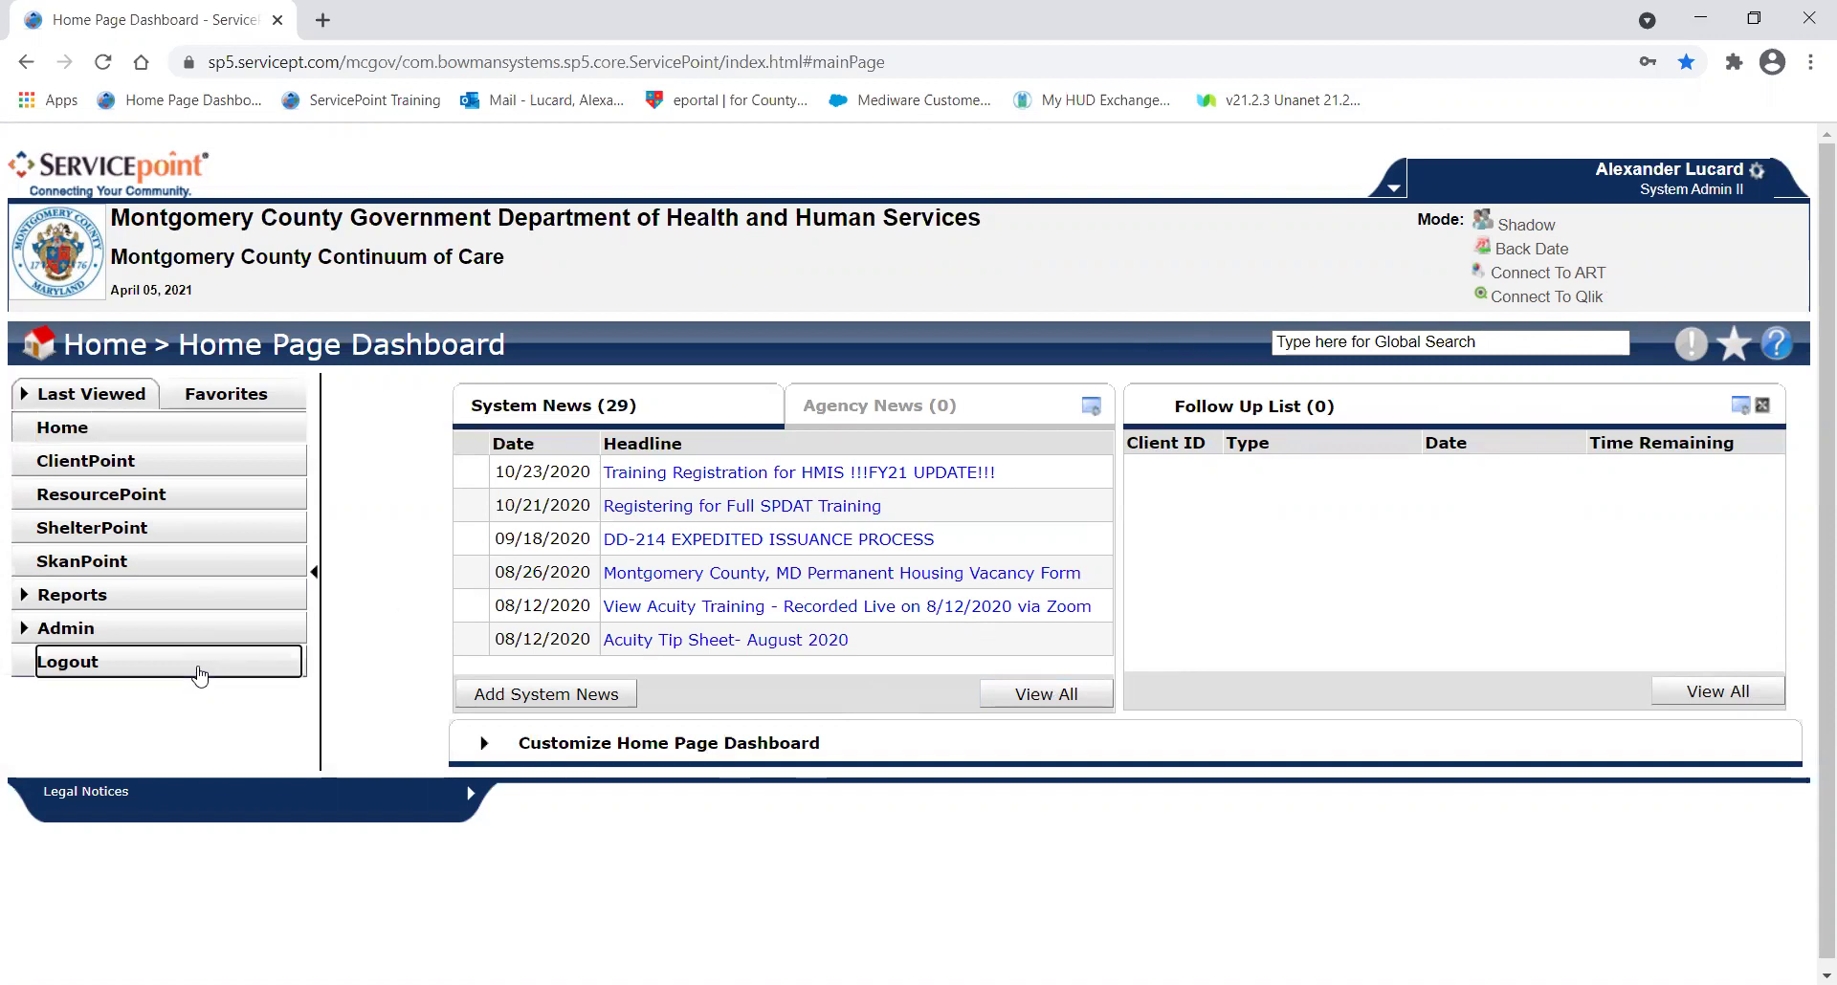